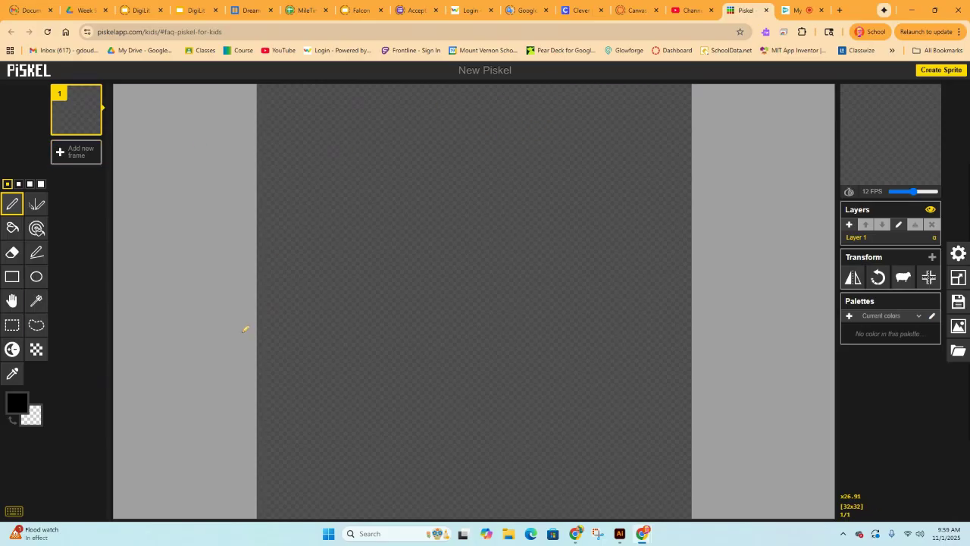
Add three blank frames after the first frame of the animation.
left_click(77, 155)
left_click(68, 206)
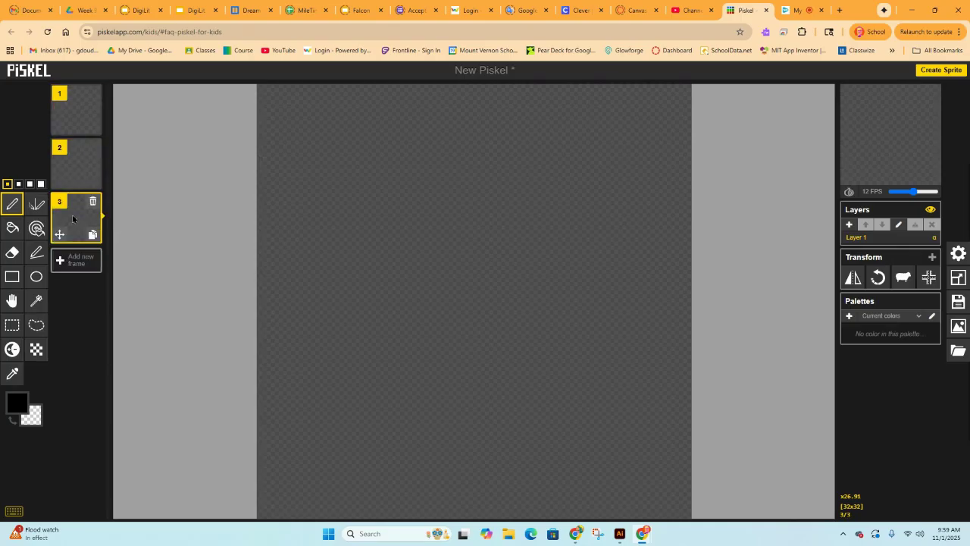
left_click(65, 260)
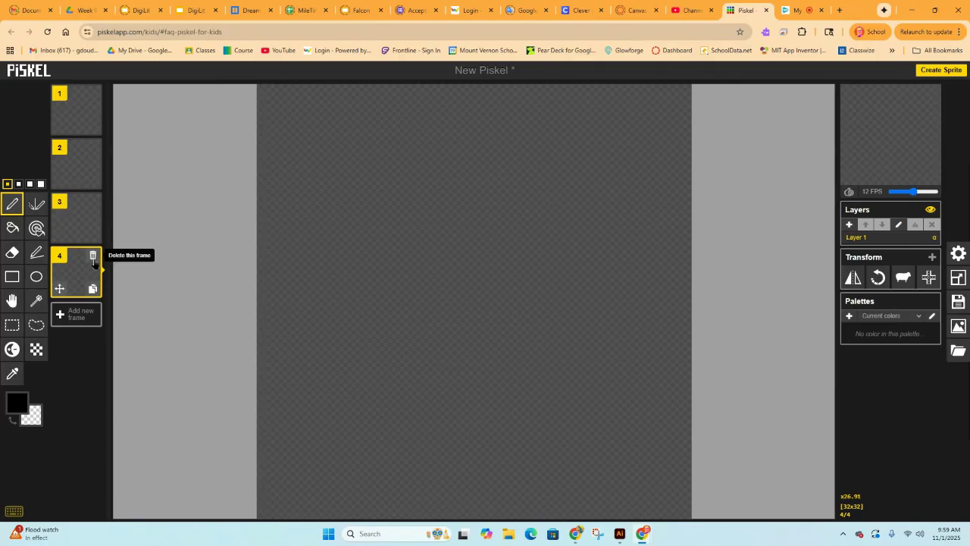
Delete frames 4, 3 and 2 so that only the first frame is left.
left_click(94, 257)
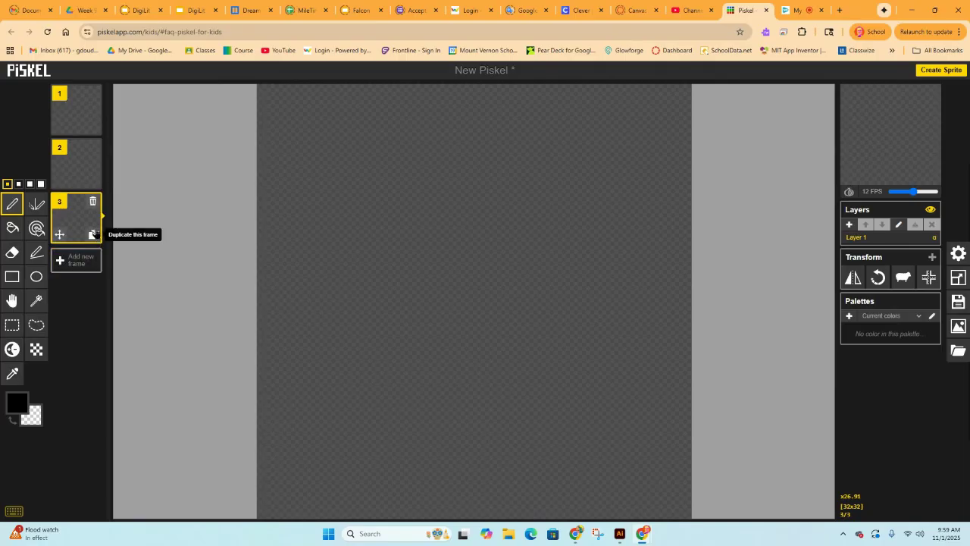
left_click(93, 202)
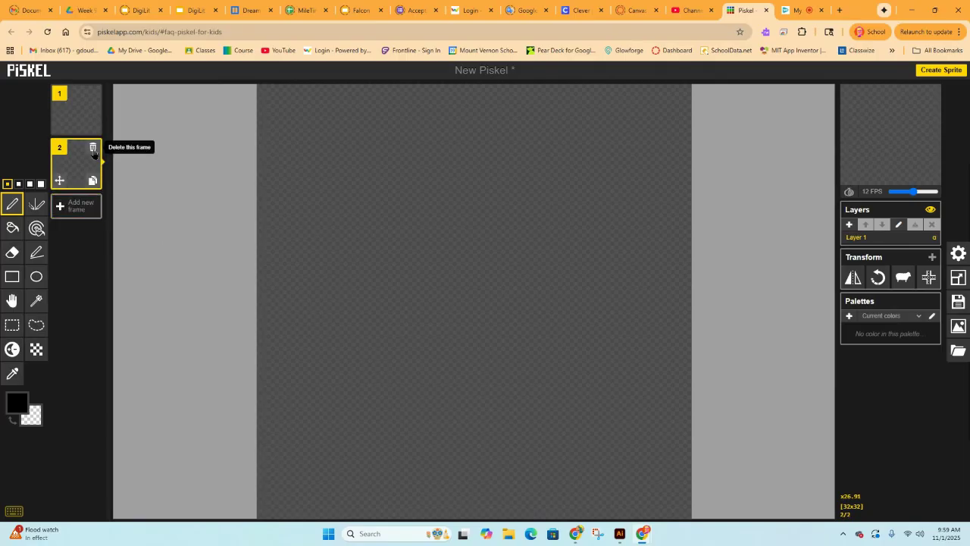
left_click(94, 150)
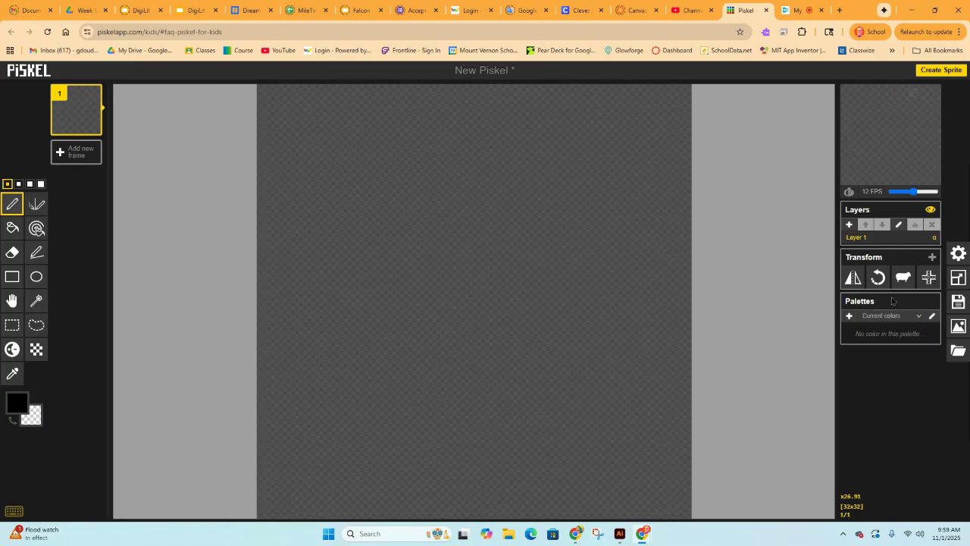
Resize the canvas to 250 × 250 px with the aspect ratio maintained.
mouse_move(864, 163)
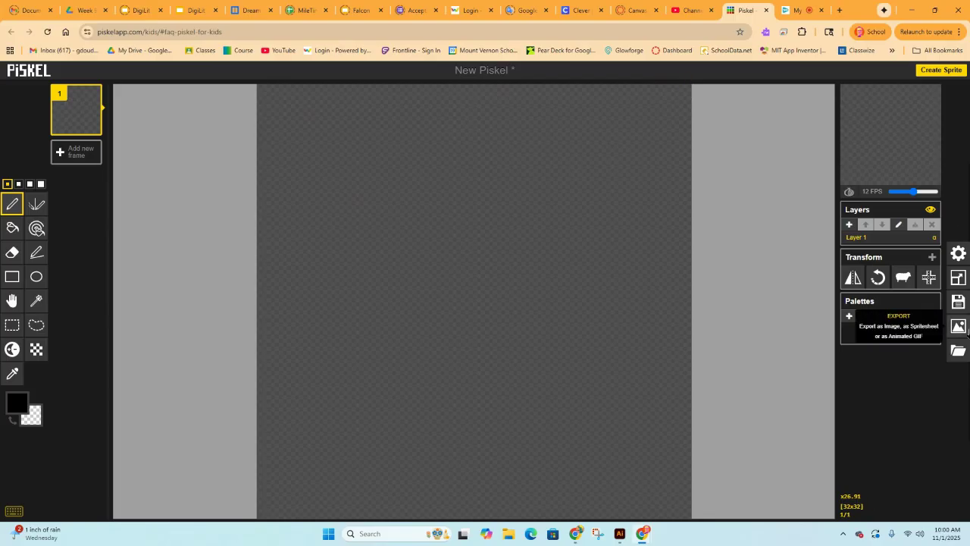
left_click(959, 278)
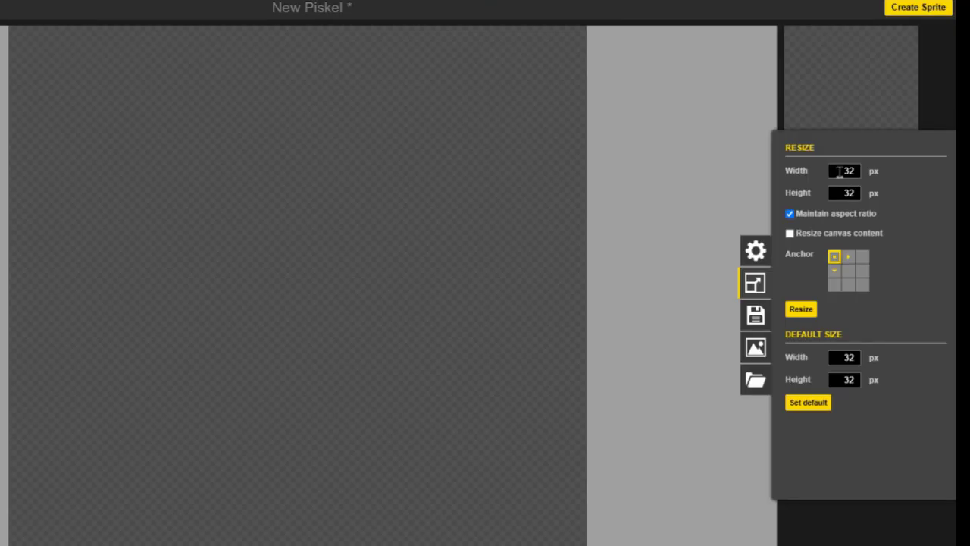
left_click_drag(841, 171, 857, 172)
type("250")
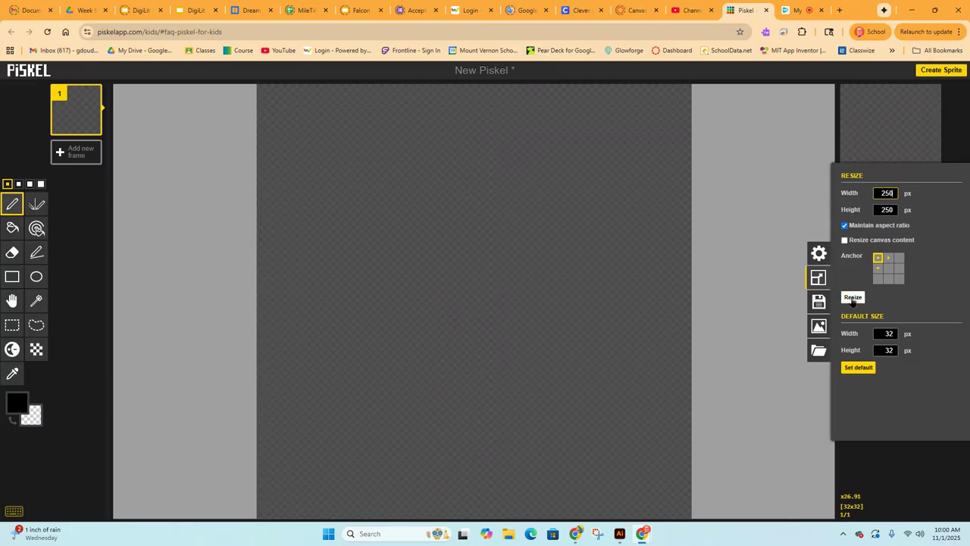
left_click(852, 298)
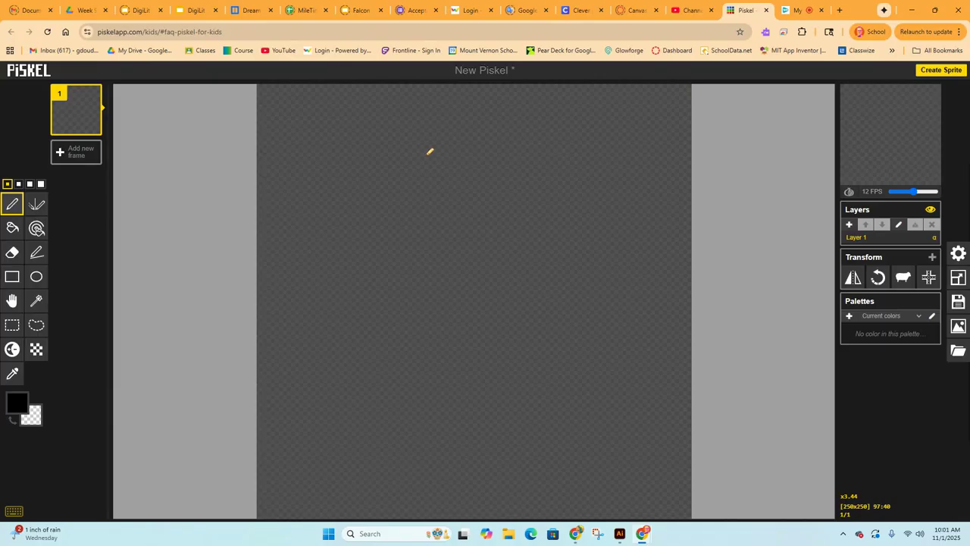
Draw winding black test lines on the canvas with the Pen tool and undo all of them.
mouse_move(395, 141)
left_mouse_down()
mouse_move(486, 174)
mouse_move(403, 214)
mouse_move(413, 249)
mouse_move(555, 206)
mouse_move(545, 267)
mouse_move(445, 320)
mouse_move(392, 394)
mouse_move(499, 391)
mouse_move(601, 300)
mouse_move(592, 374)
mouse_move(489, 460)
mouse_move(376, 455)
mouse_move(327, 385)
mouse_move(367, 330)
mouse_move(438, 289)
mouse_move(432, 278)
mouse_move(387, 288)
mouse_move(341, 268)
mouse_move(366, 220)
mouse_move(405, 195)
left_mouse_up()
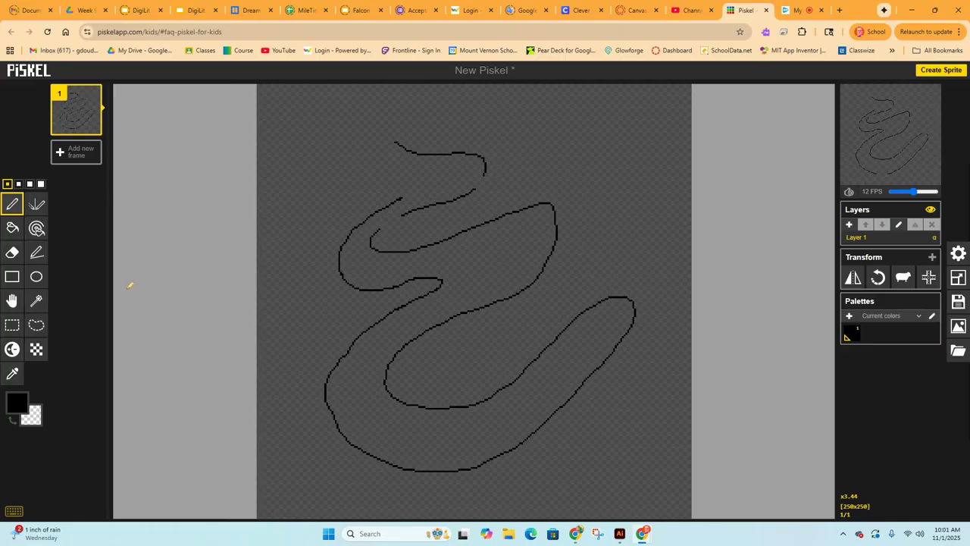
key("ctrl+z")
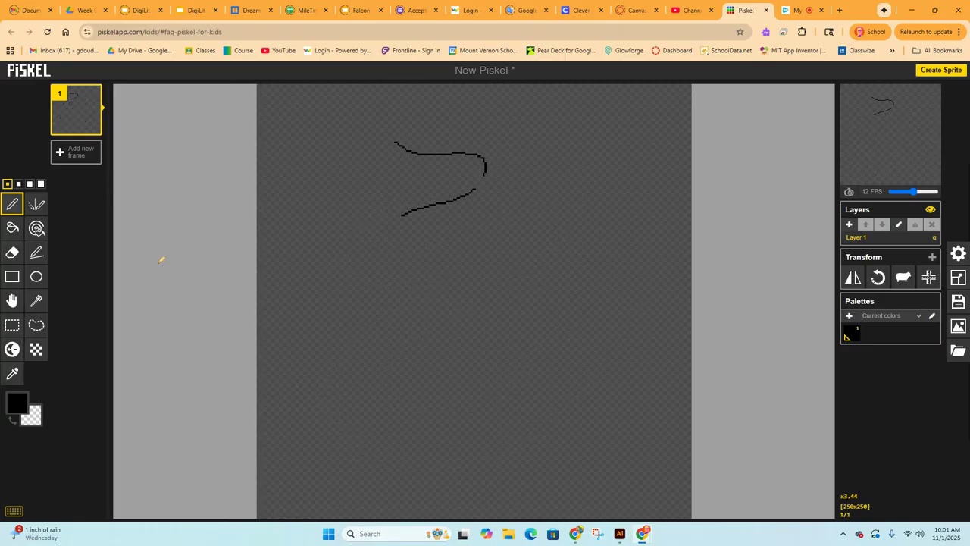
key("ctrl+z")
key("ctrl+z")
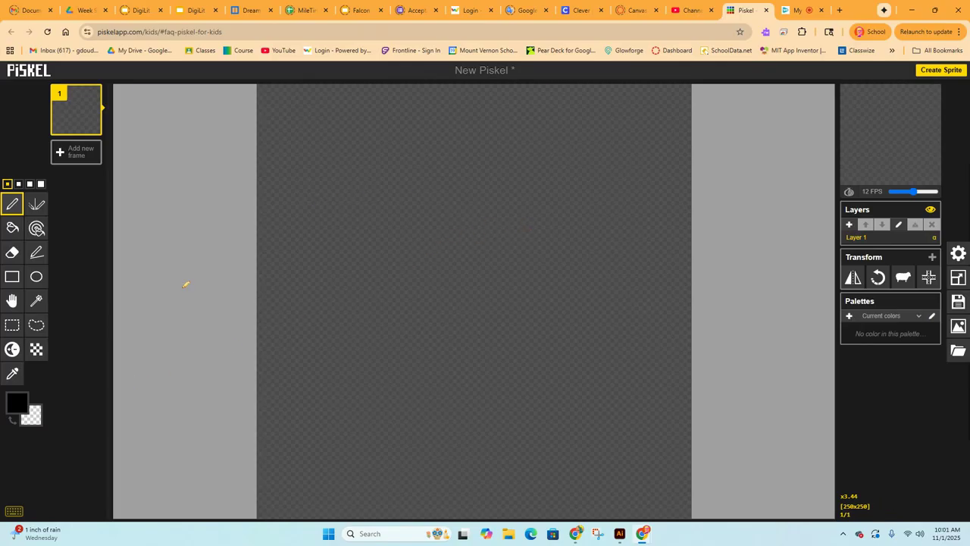
Draw a wavy black freehand line in the upper canvas and erase parts of it, enlarging the eraser to 4 pixels.
mouse_move(365, 175)
left_mouse_down()
mouse_move(442, 157)
mouse_move(378, 262)
mouse_move(523, 173)
mouse_move(479, 247)
mouse_move(532, 266)
left_mouse_up()
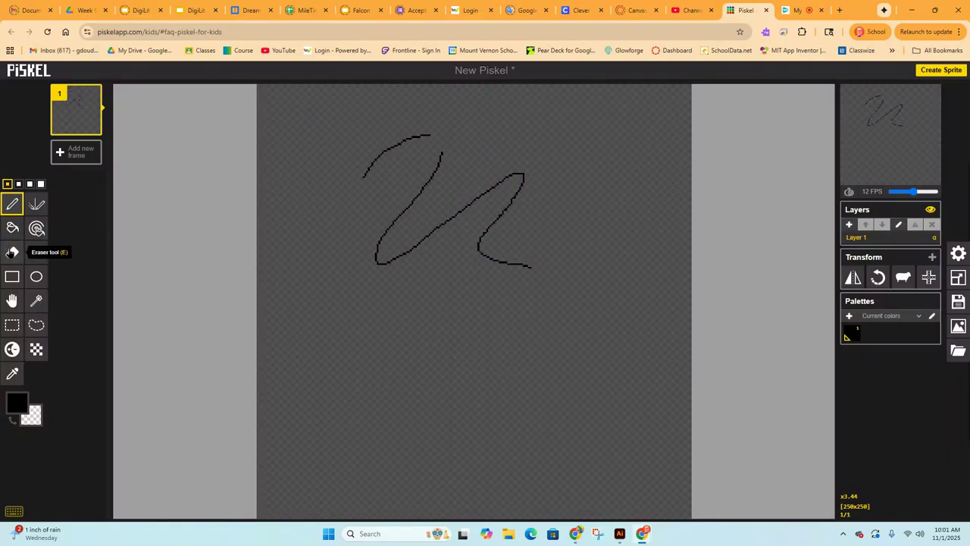
left_click(12, 253)
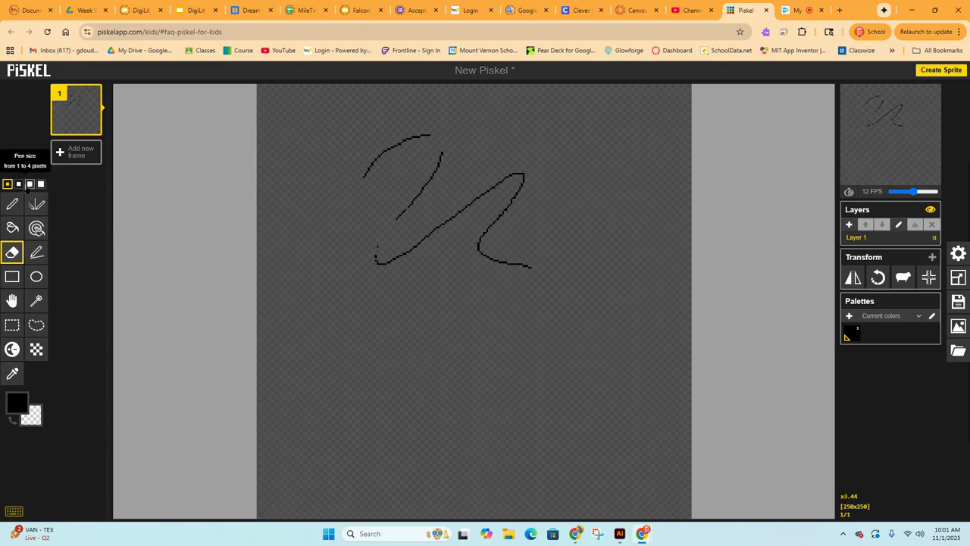
left_click(41, 184)
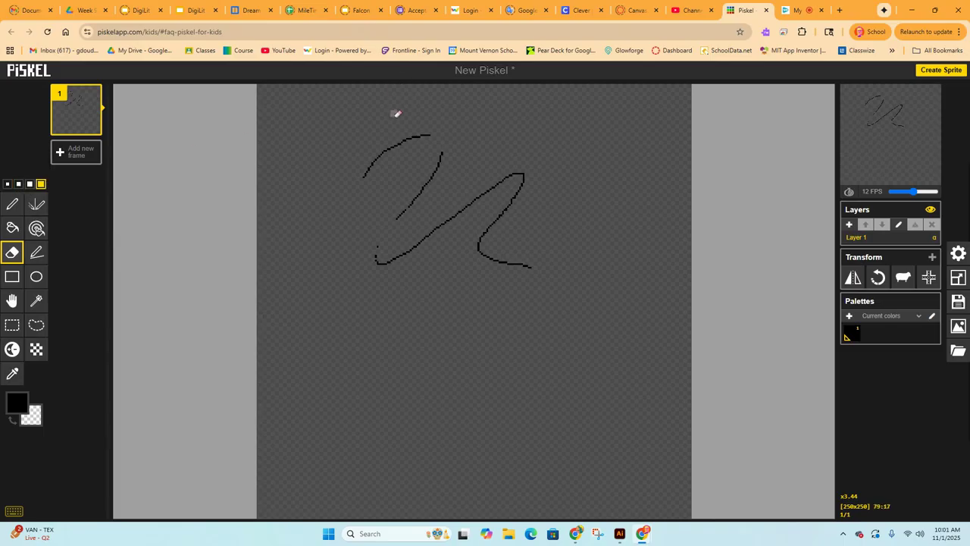
left_click_drag(414, 135, 384, 152)
left_click_drag(419, 134, 424, 133)
left_click(440, 157)
left_click(427, 183)
left_click_drag(512, 205, 480, 234)
Set the secondary color to red #b72f2f and draw thick black pen strokes surrounded by a freehand red outline.
left_click(22, 203)
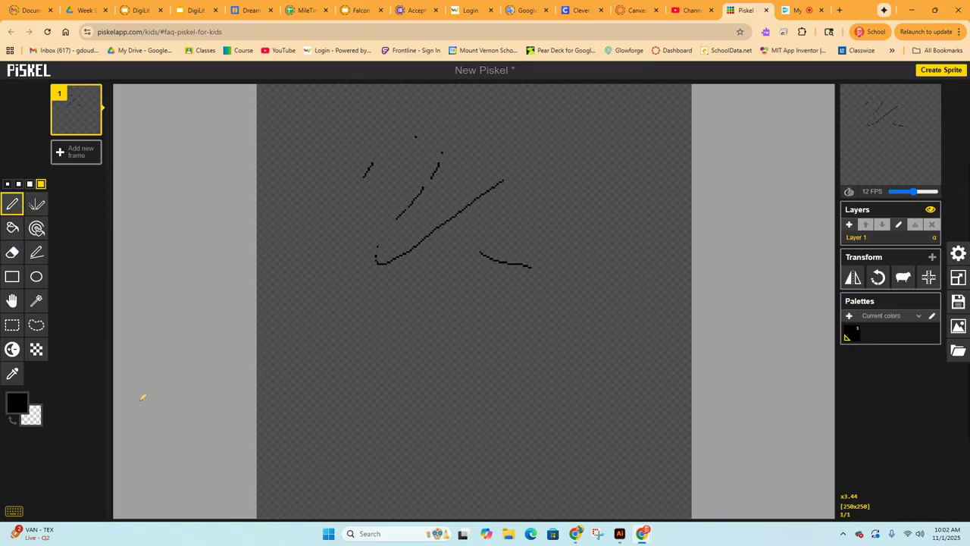
left_click(35, 423)
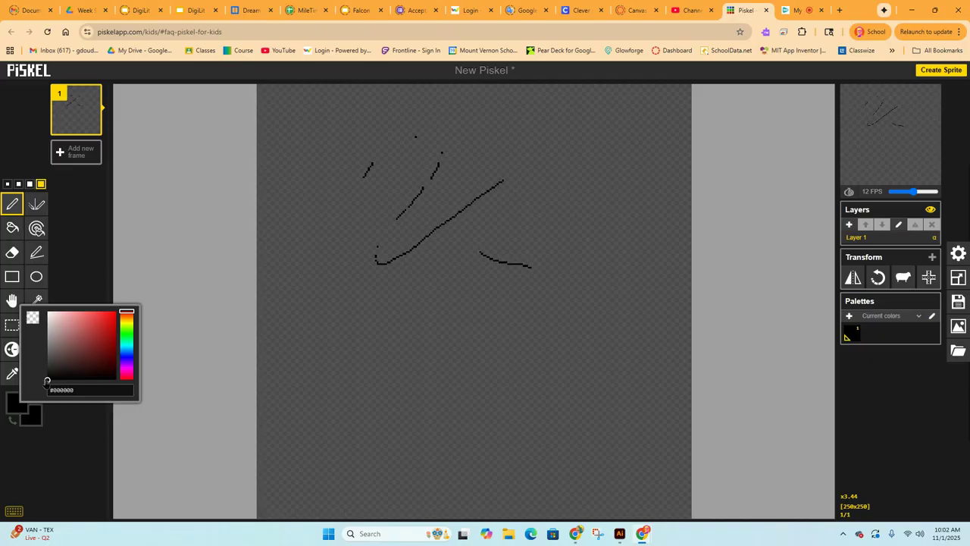
left_click(99, 335)
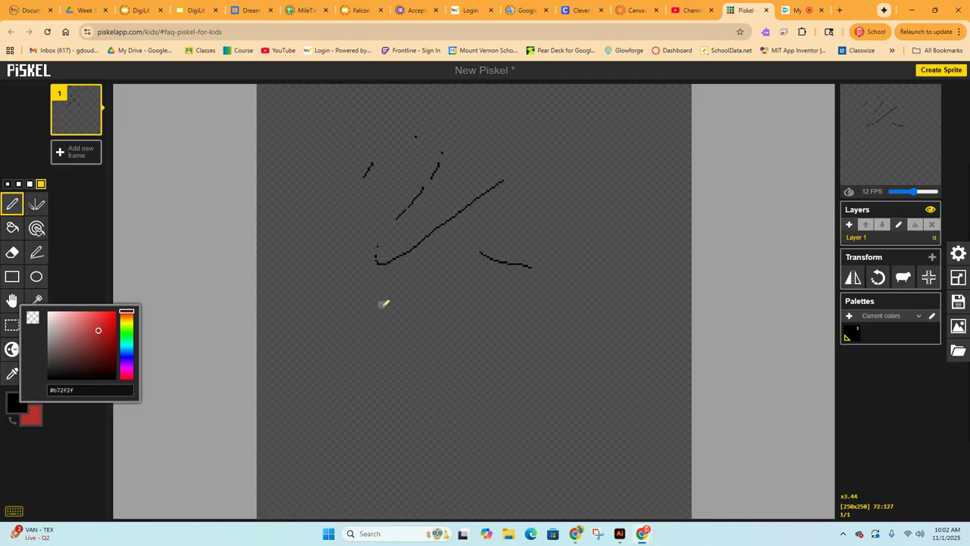
left_click_drag(383, 304, 422, 276)
left_click(393, 333)
mouse_move(400, 324)
left_mouse_down()
mouse_move(476, 255)
mouse_move(503, 258)
mouse_move(452, 323)
mouse_move(479, 314)
left_mouse_up()
mouse_move(548, 286)
left_mouse_down()
mouse_move(594, 220)
mouse_move(556, 222)
mouse_move(496, 294)
mouse_move(501, 313)
mouse_move(481, 346)
mouse_move(405, 372)
mouse_move(360, 349)
mouse_move(371, 279)
mouse_move(461, 209)
mouse_move(499, 204)
mouse_move(505, 218)
mouse_move(579, 186)
mouse_move(573, 209)
left_mouse_up()
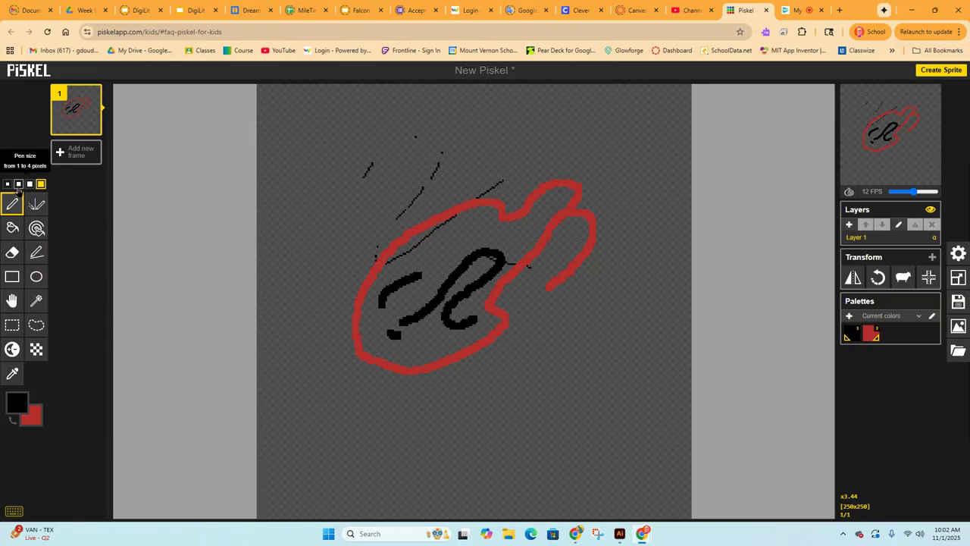
Set the primary color to green #50c031 and fill the areas inside the red outline with the Paint bucket.
left_click(18, 184)
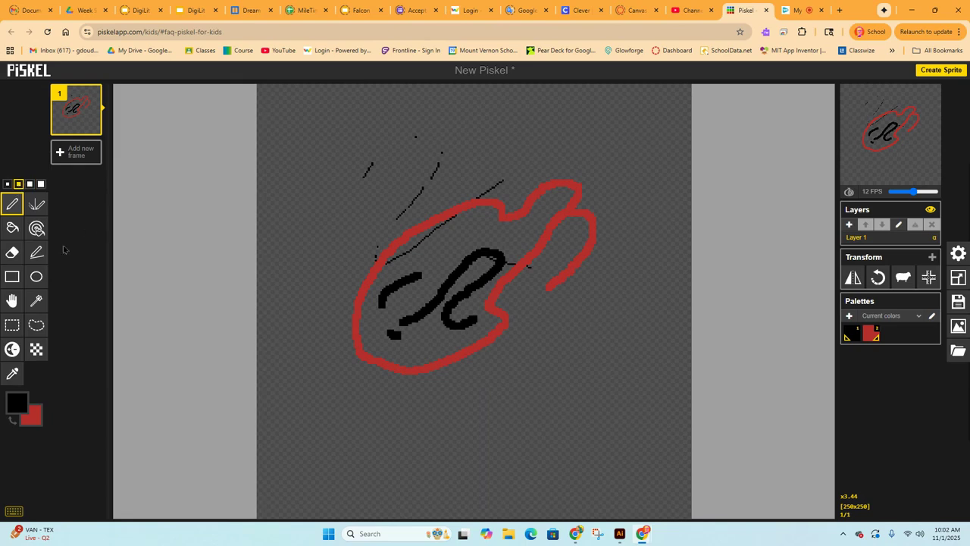
left_click(13, 227)
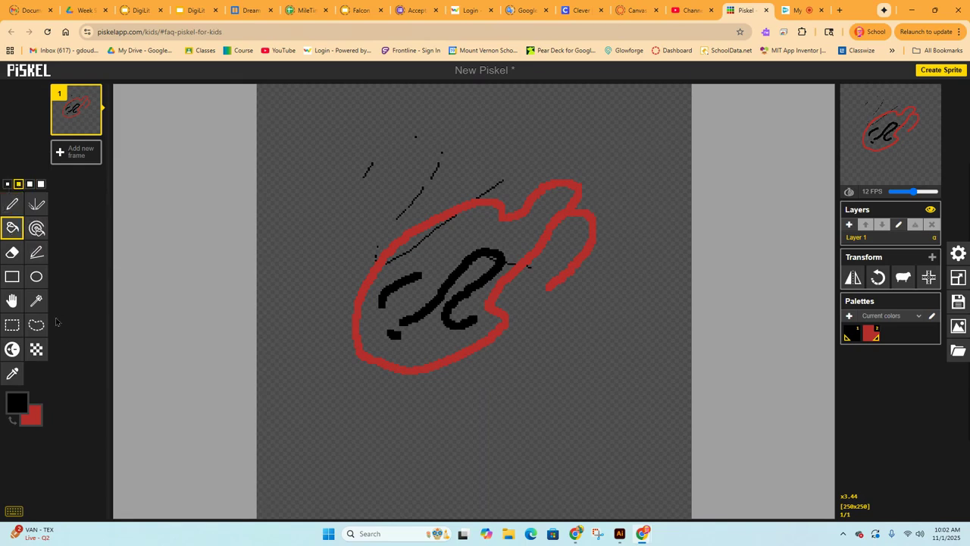
left_click(23, 402)
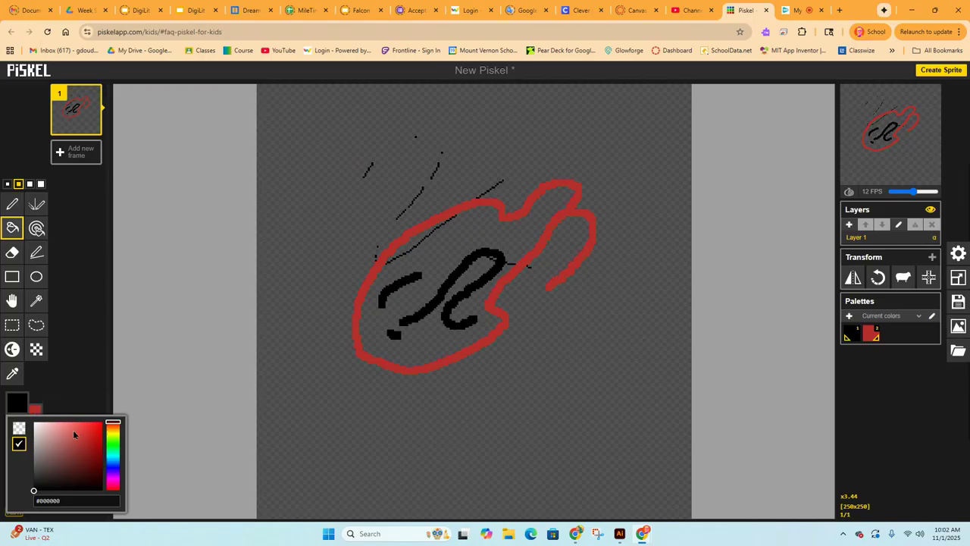
left_click_drag(116, 427, 113, 444)
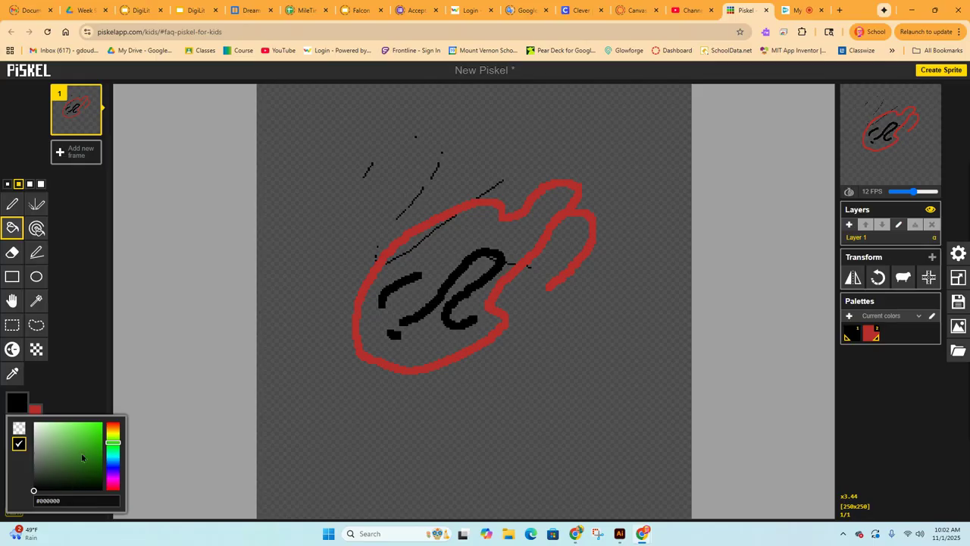
left_click(85, 441)
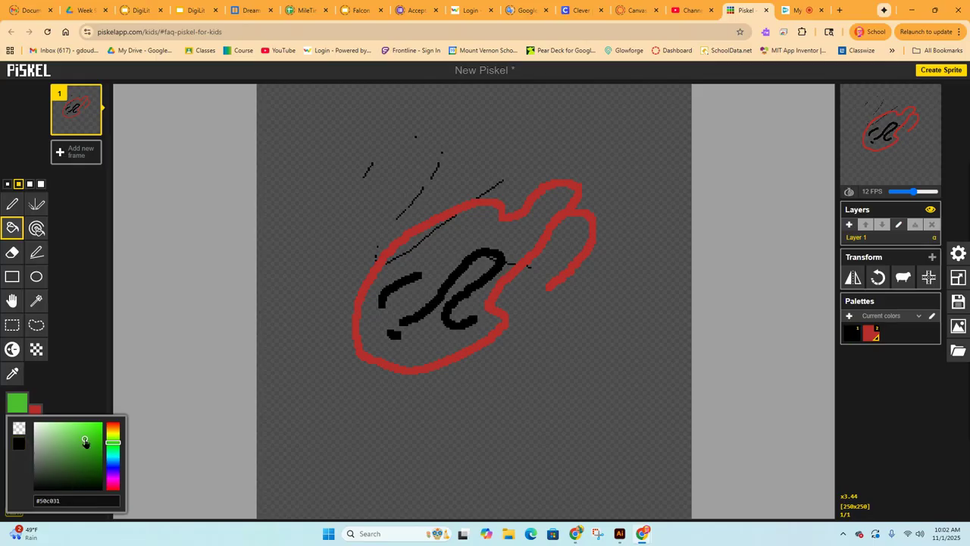
left_click(513, 236)
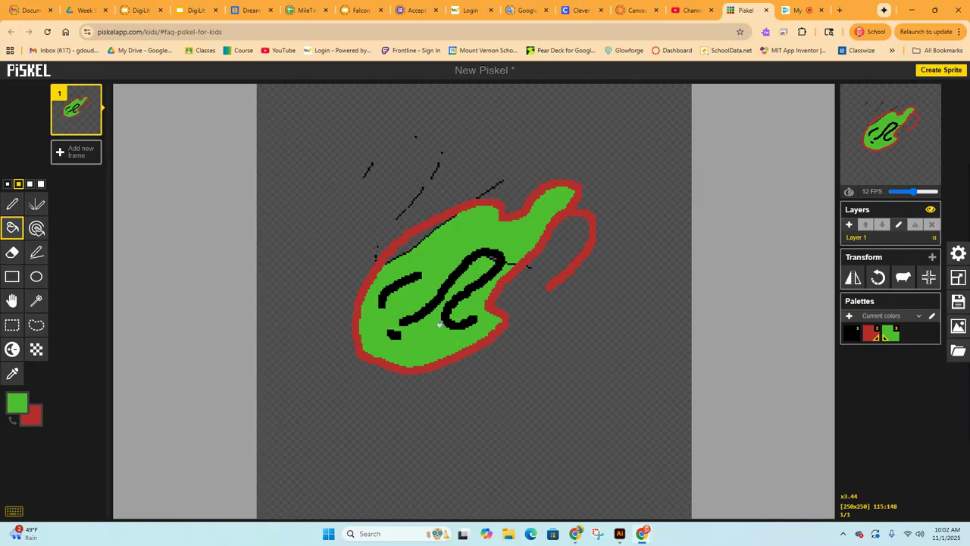
left_click(407, 243)
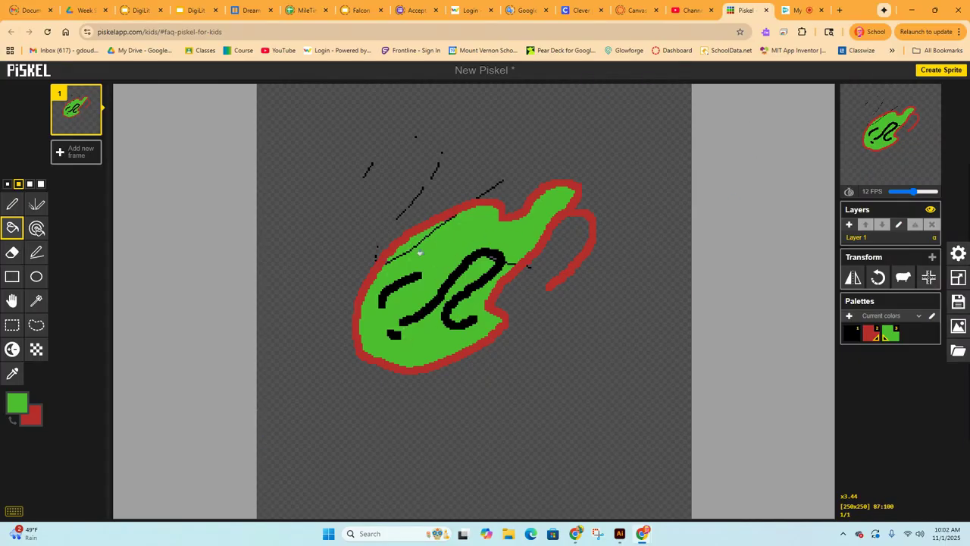
Try filling the background outside the red outline with green, and undo all the green fills.
left_click(307, 146)
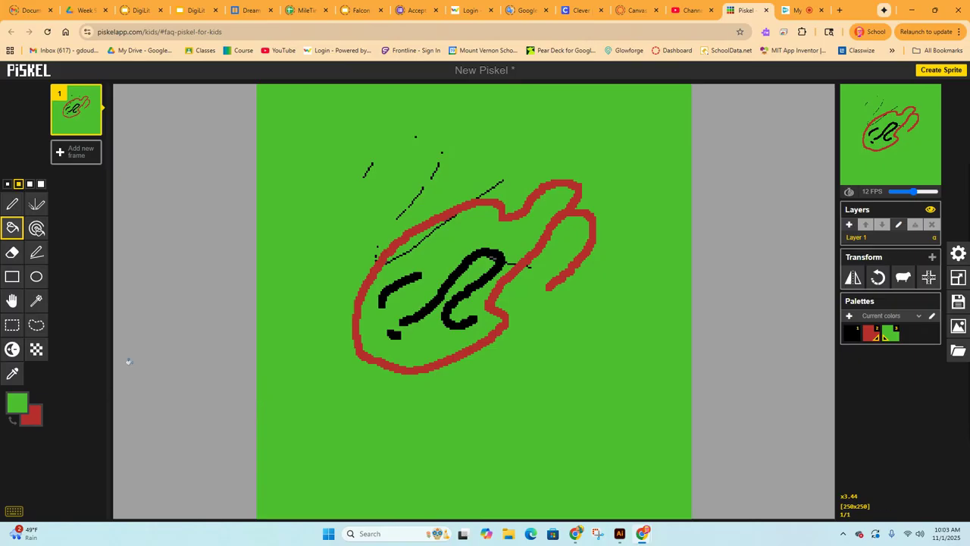
key("ctrl+z")
key("ctrl+z")
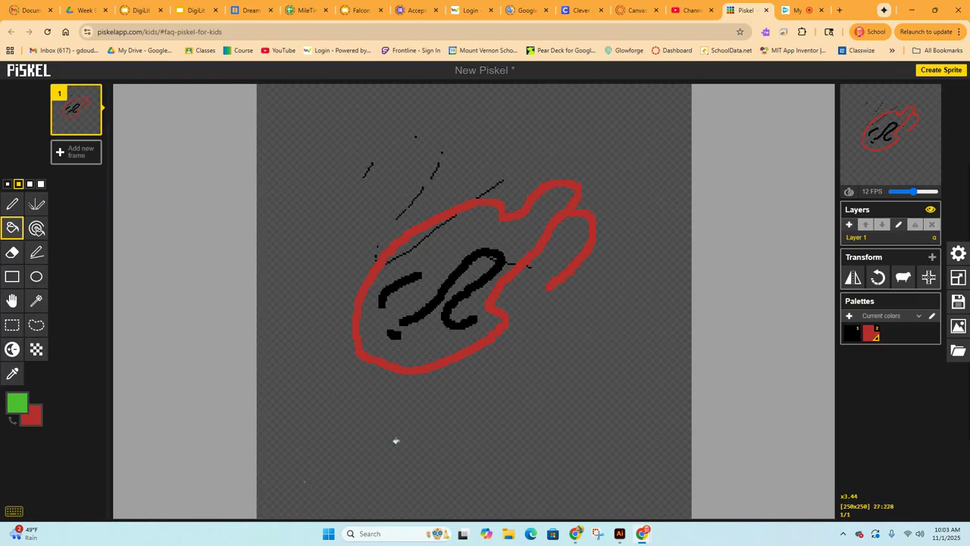
Create a new sprite, set the pen size to 1 pixel and resize the canvas to 250 × 250 px.
left_click(940, 70)
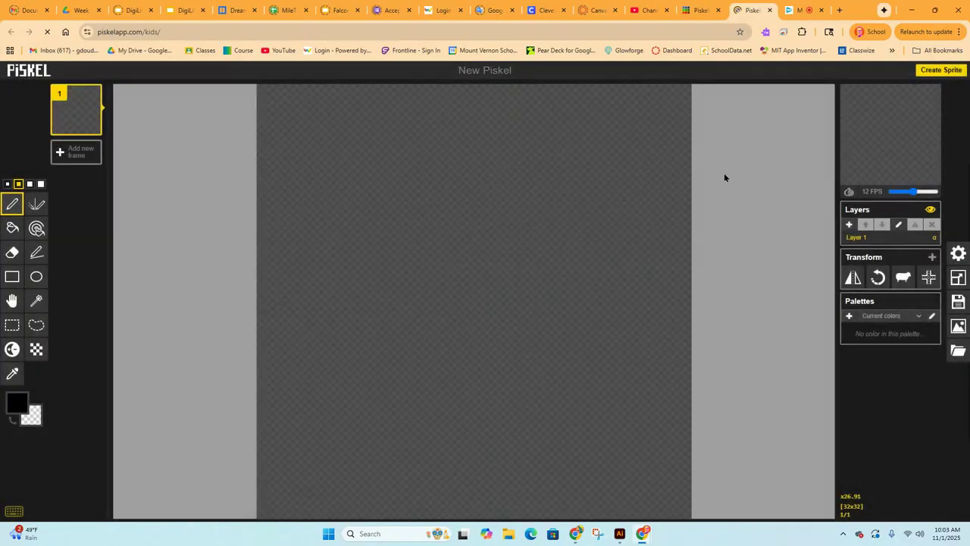
left_click(7, 184)
left_click(958, 277)
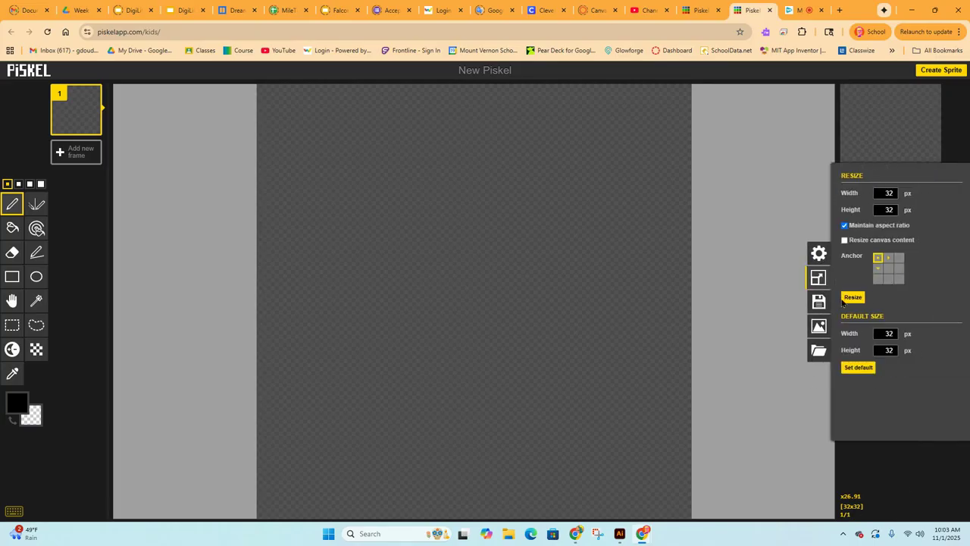
double_click(895, 194)
type("250")
left_click(852, 296)
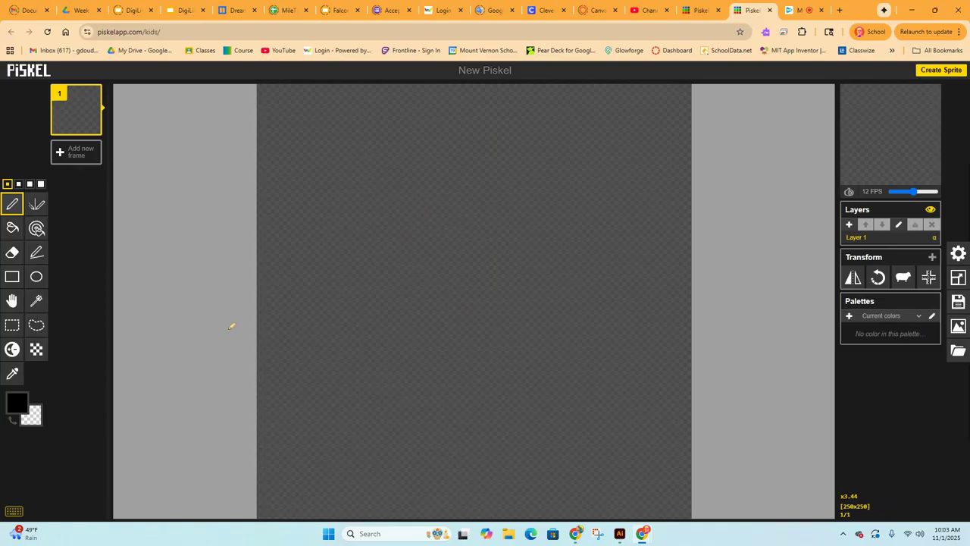
Draw several small black circles diagonally across the canvas and one large circle in its lower-right area.
left_click(35, 277)
left_click_drag(378, 189, 403, 207)
left_click_drag(467, 270, 483, 285)
left_click_drag(489, 287, 664, 476)
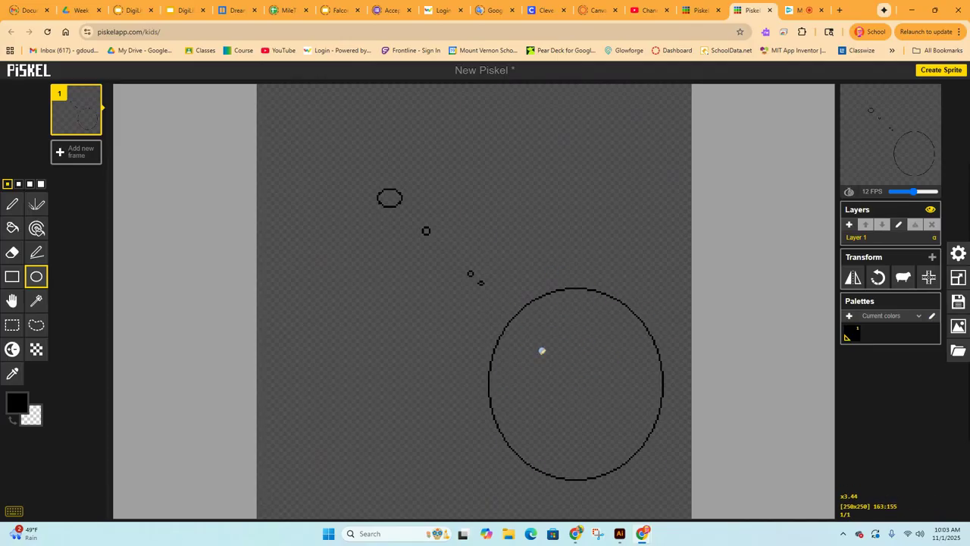
Undo all the circles so the canvas is blank.
key("ctrl+z")
key("ctrl+z")
key("ctrl+z")
key("ctrl+z")
key("ctrl+z")
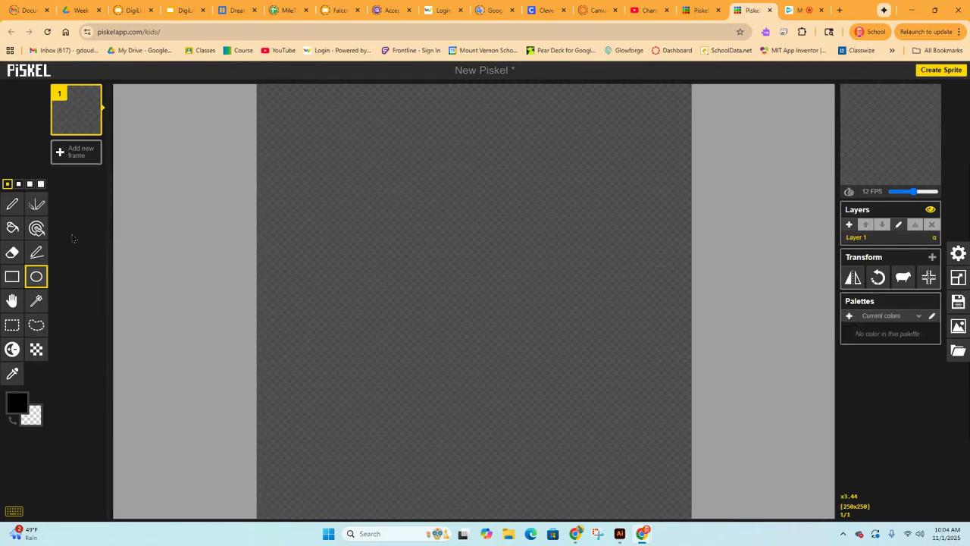
Draw a short slanted line and a looping closed shape with the vertical mirror pen in black.
left_click(37, 205)
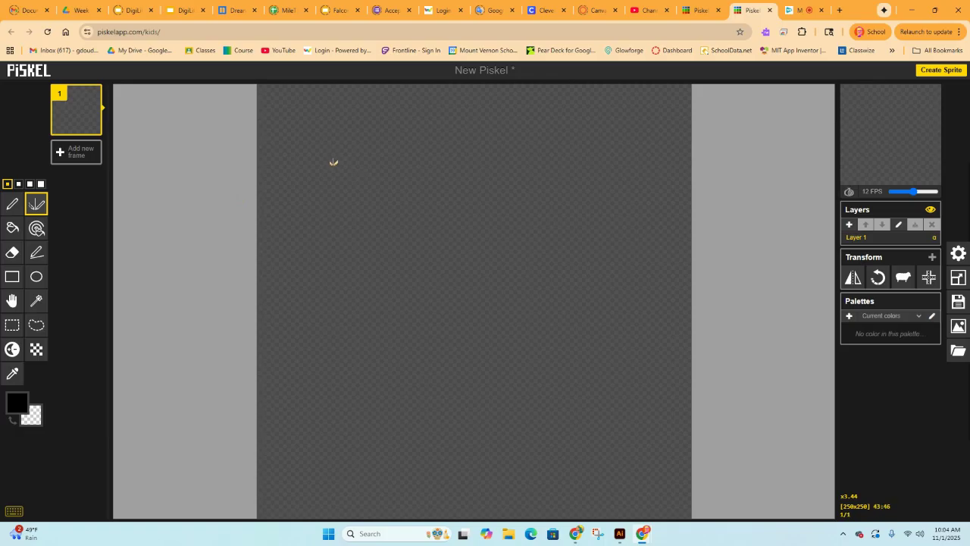
left_click_drag(324, 158, 340, 166)
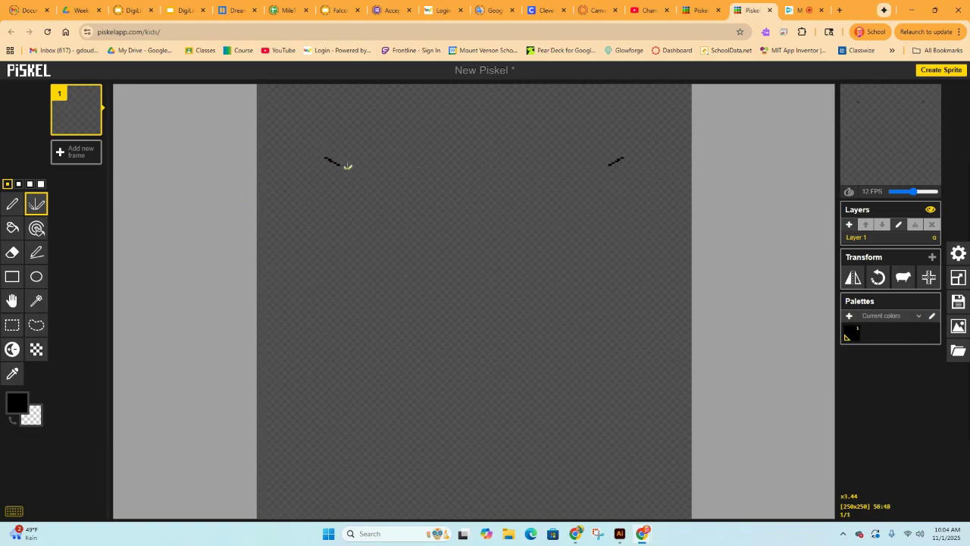
mouse_move(376, 215)
left_mouse_down()
mouse_move(398, 272)
mouse_move(370, 329)
mouse_move(322, 355)
mouse_move(301, 325)
mouse_move(303, 295)
mouse_move(315, 273)
mouse_move(345, 256)
mouse_move(356, 261)
mouse_move(366, 285)
mouse_move(366, 336)
left_mouse_up()
Fill both mirrored closed shapes with red #ac1e1e using the Paint bucket.
left_click(12, 228)
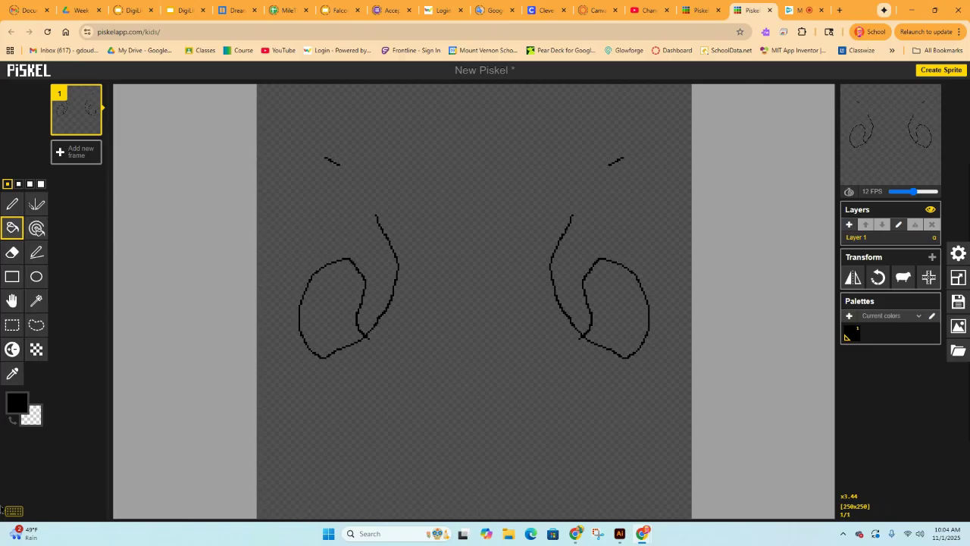
left_click(19, 408)
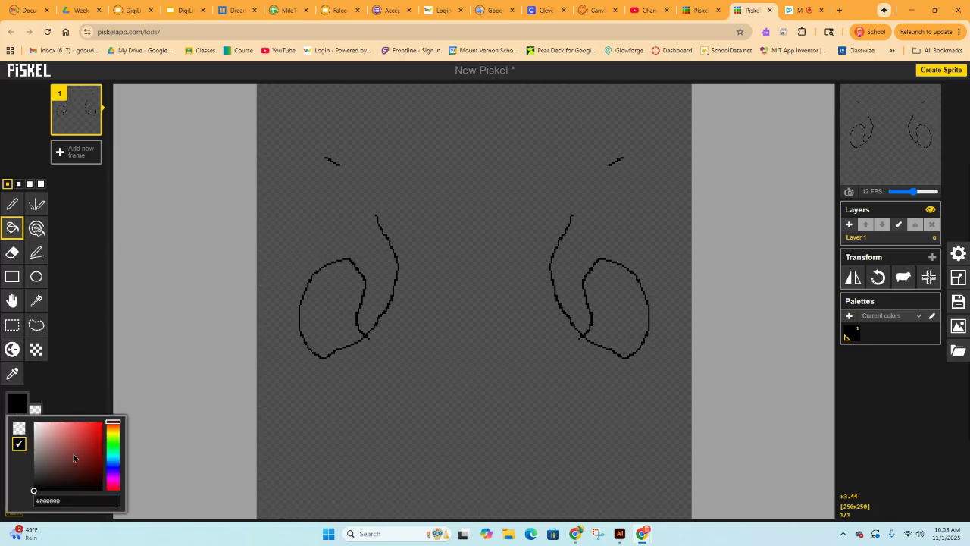
left_click(91, 444)
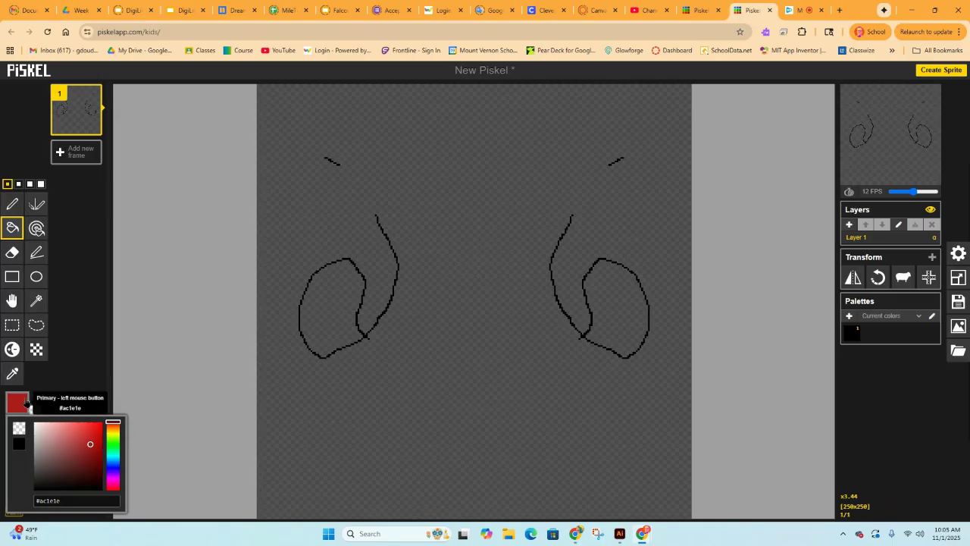
left_click(13, 227)
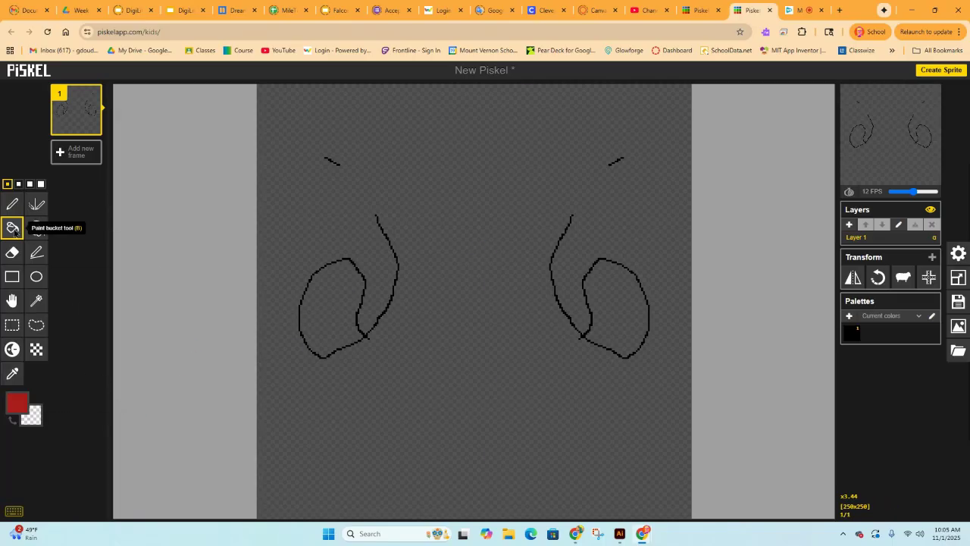
left_click(334, 283)
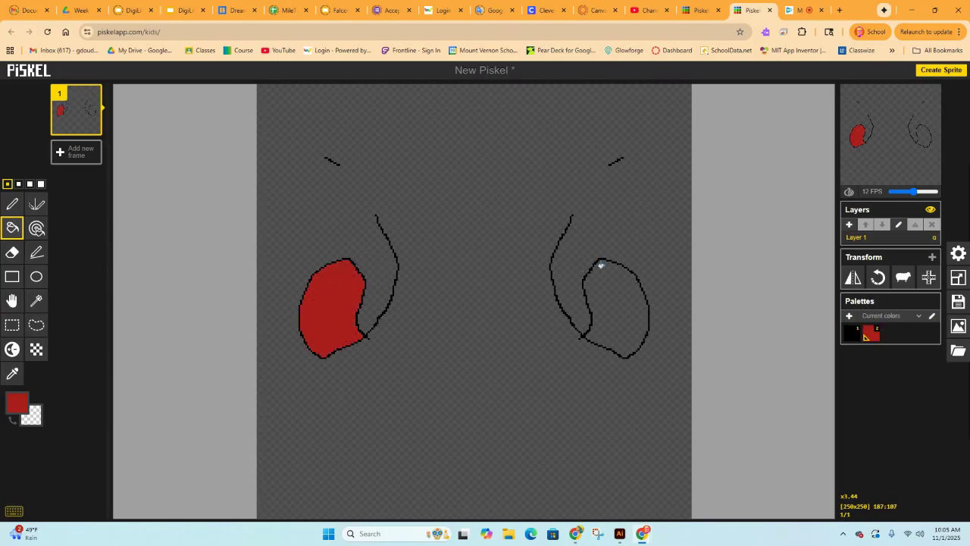
left_click(604, 279)
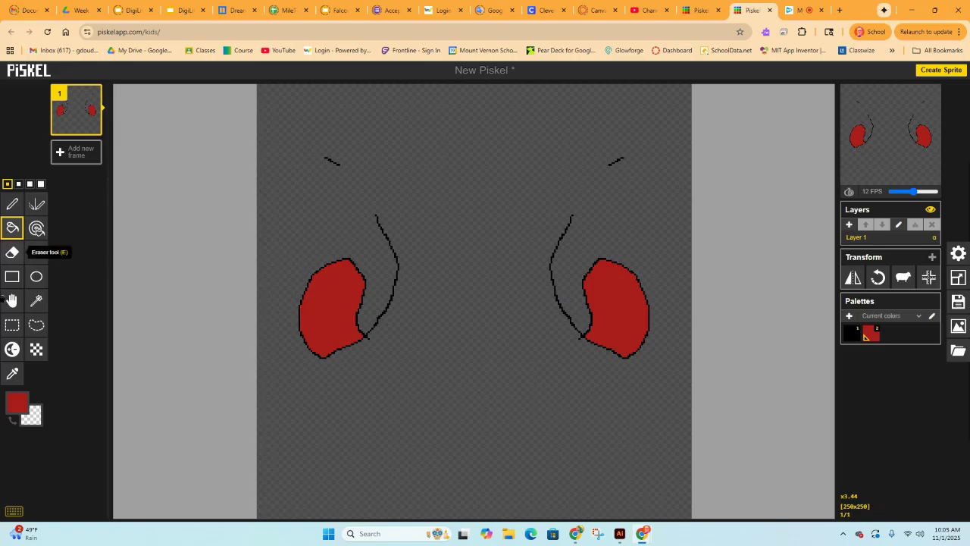
Refill both mirrored shapes with yellow #c8a922, one after the other.
left_click(15, 410)
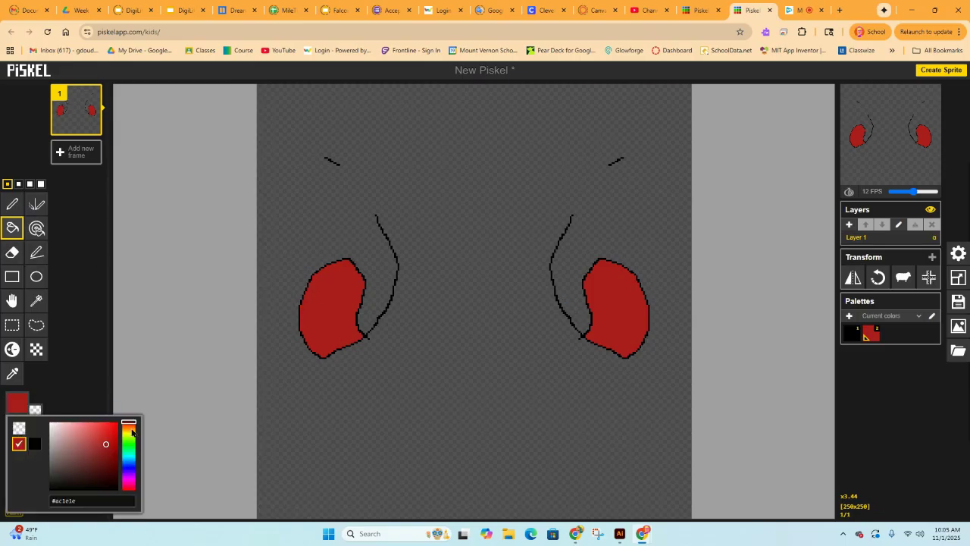
left_click(130, 431)
left_click(106, 440)
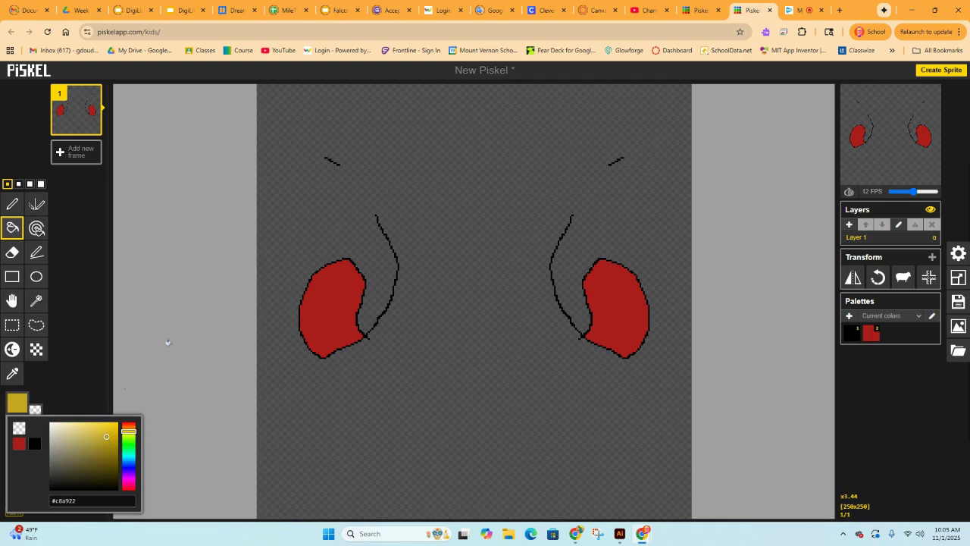
left_click(318, 297)
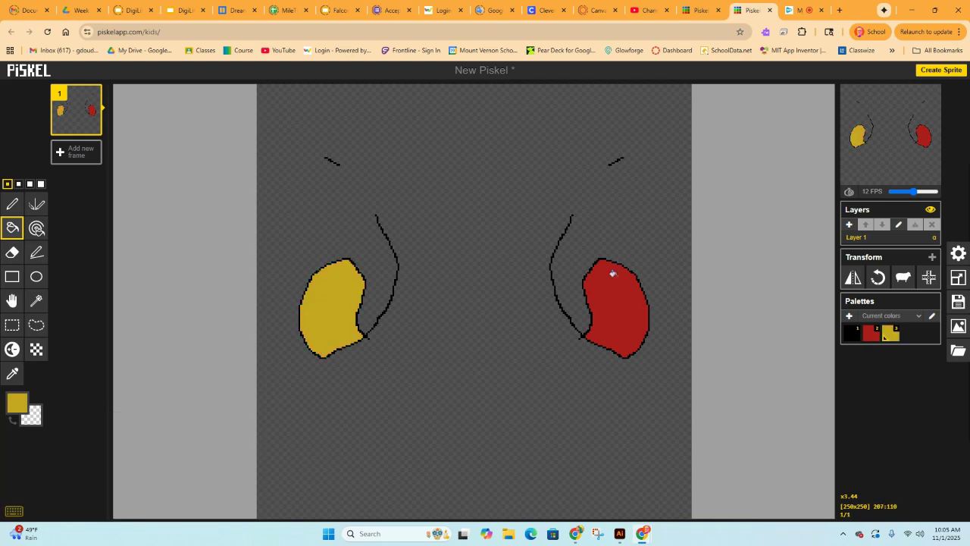
left_click(607, 279)
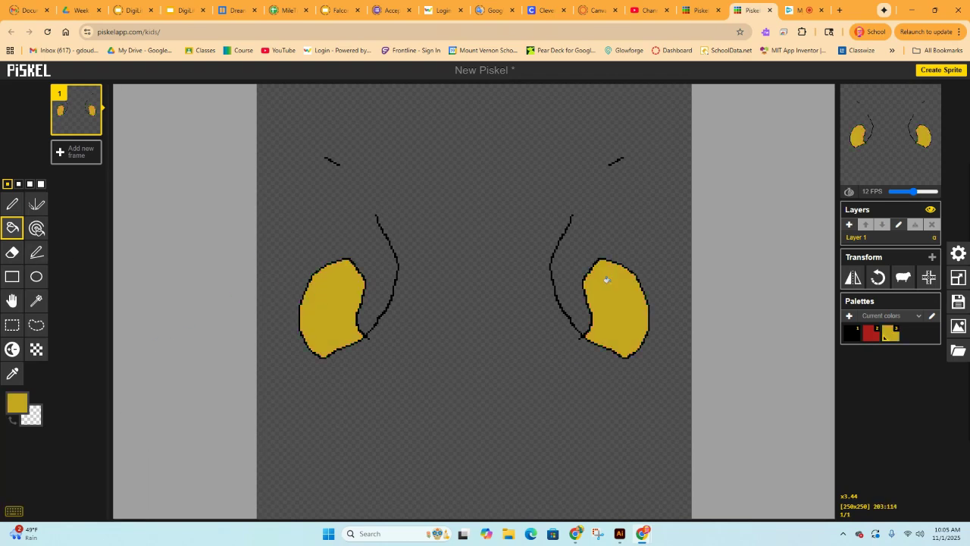
Recolour all yellow pixels at once to the earlier red with the tool that paints all pixels of the same colour.
left_click(17, 403)
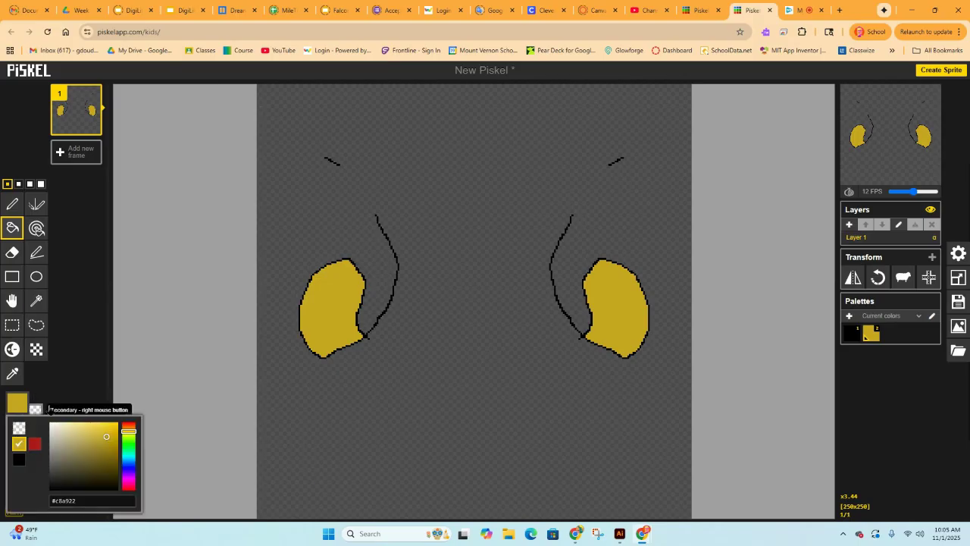
left_click(35, 445)
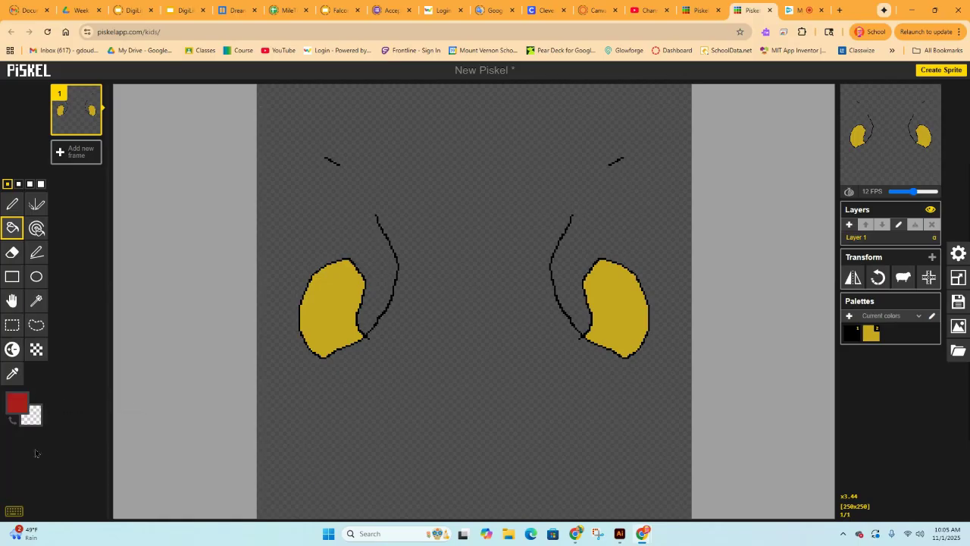
left_click(41, 233)
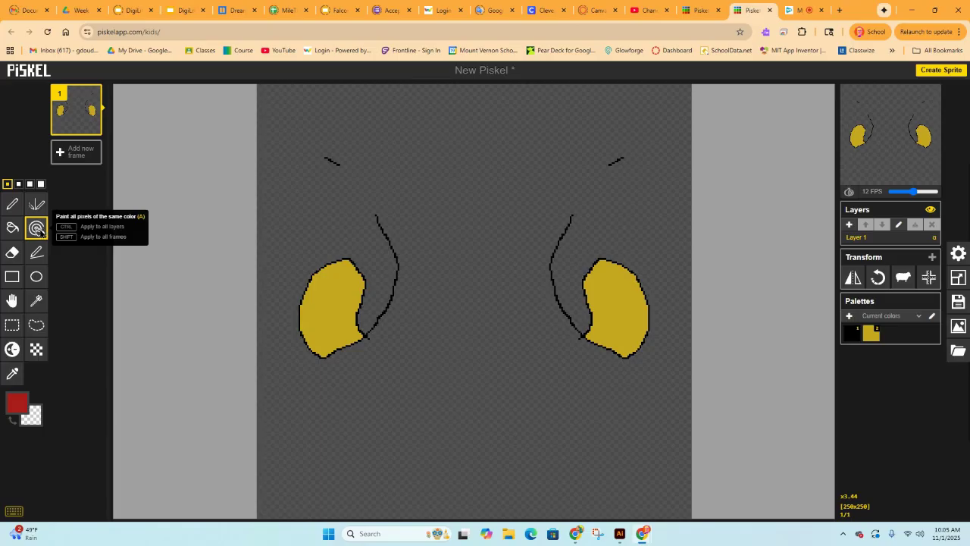
left_click(323, 288)
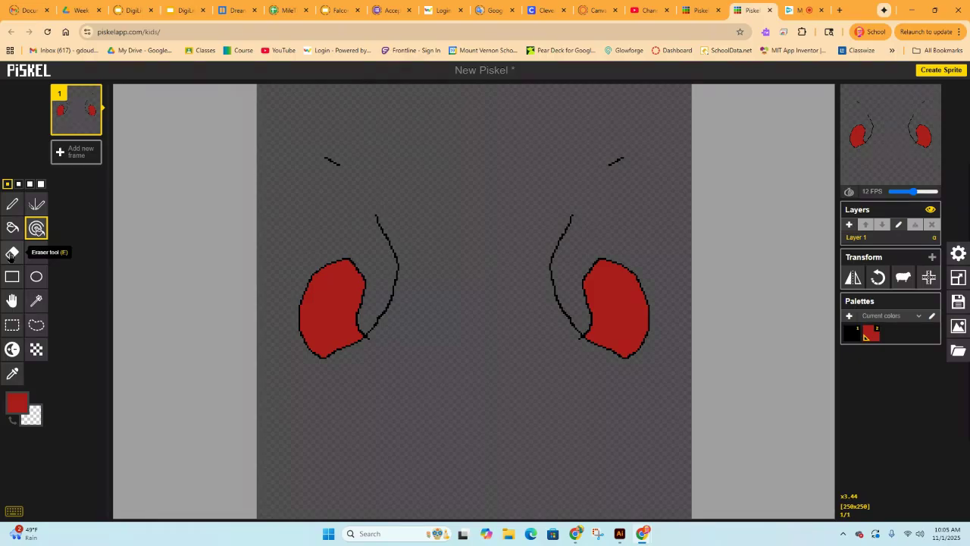
Draw several straight red lines with the Stroke tool, first thin, and then a thick one at pen size 3.
left_click(37, 252)
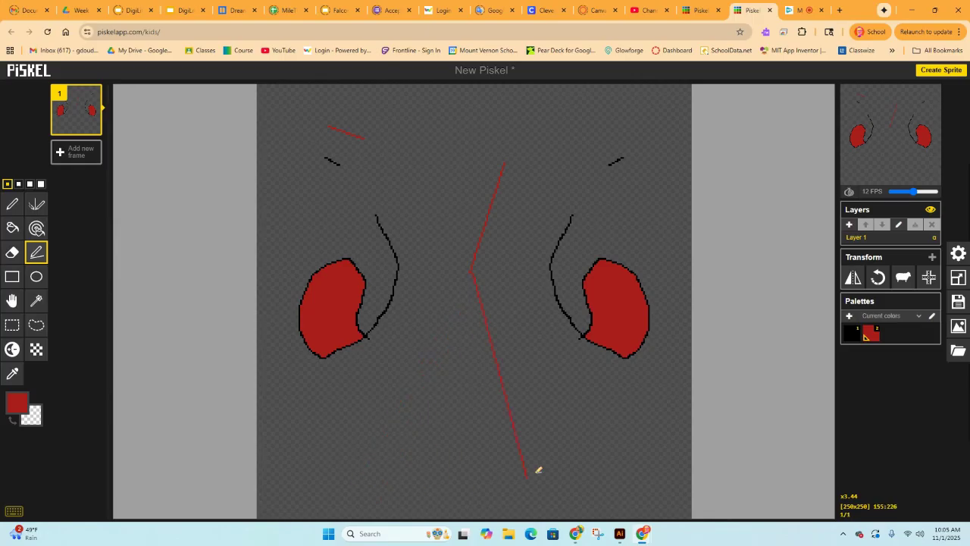
left_click_drag(301, 459, 593, 434)
left_click(29, 184)
Draw a thick red square outline below the left mirrored shape and recolour the outline black with the Paint bucket.
left_click(12, 276)
key("ctrl+y")
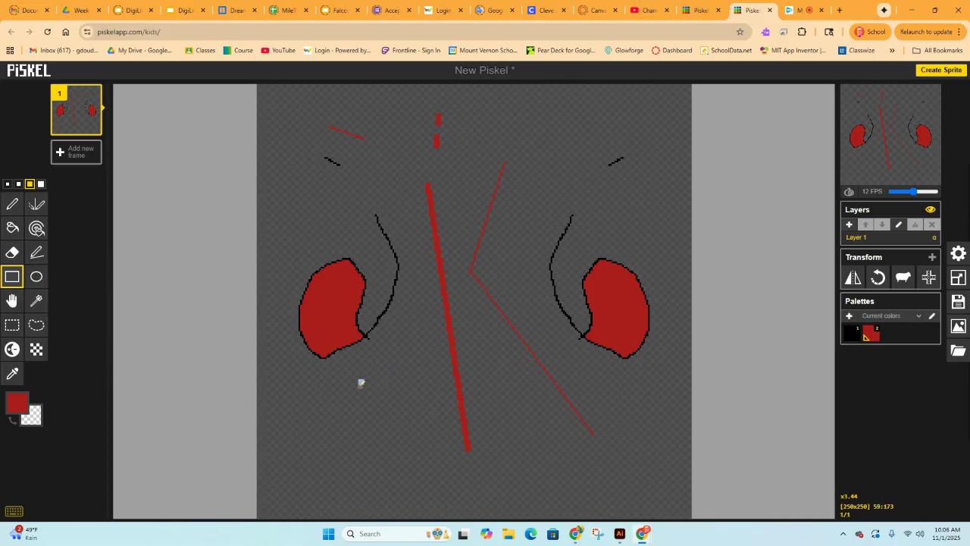
left_click_drag(347, 389, 418, 464)
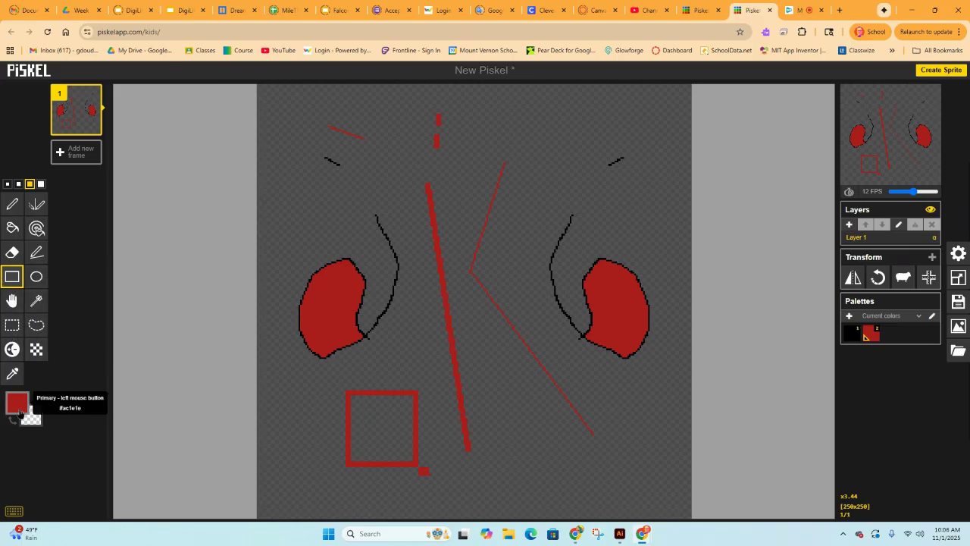
left_click(17, 403)
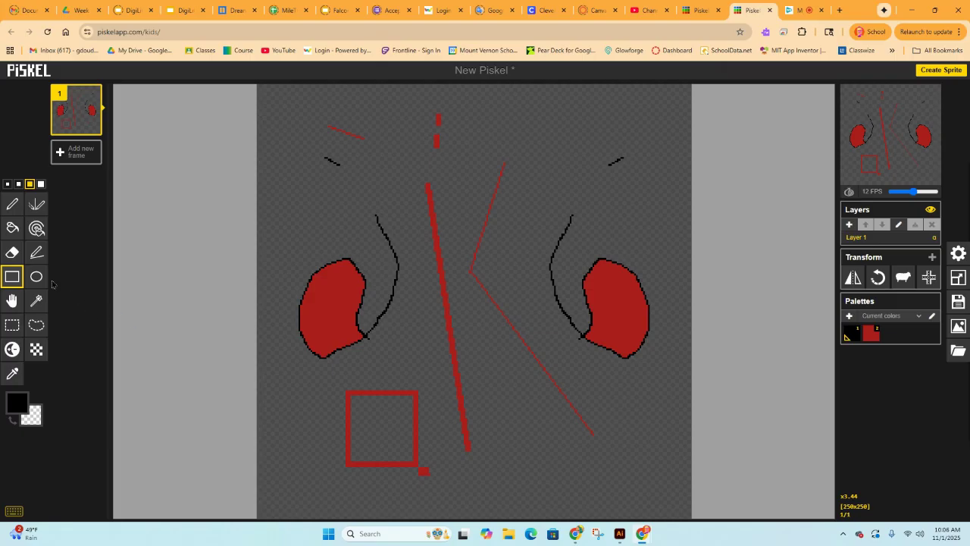
left_click(12, 228)
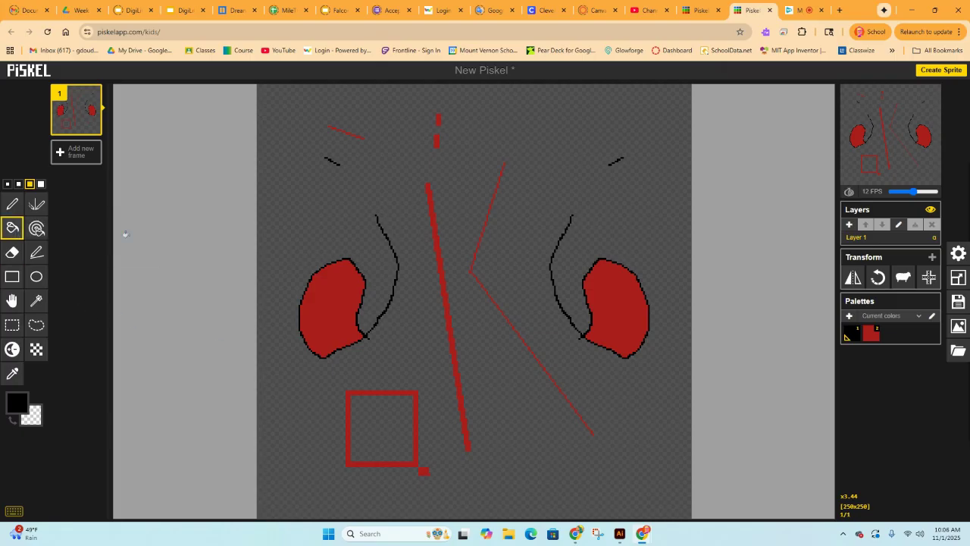
left_click(366, 391)
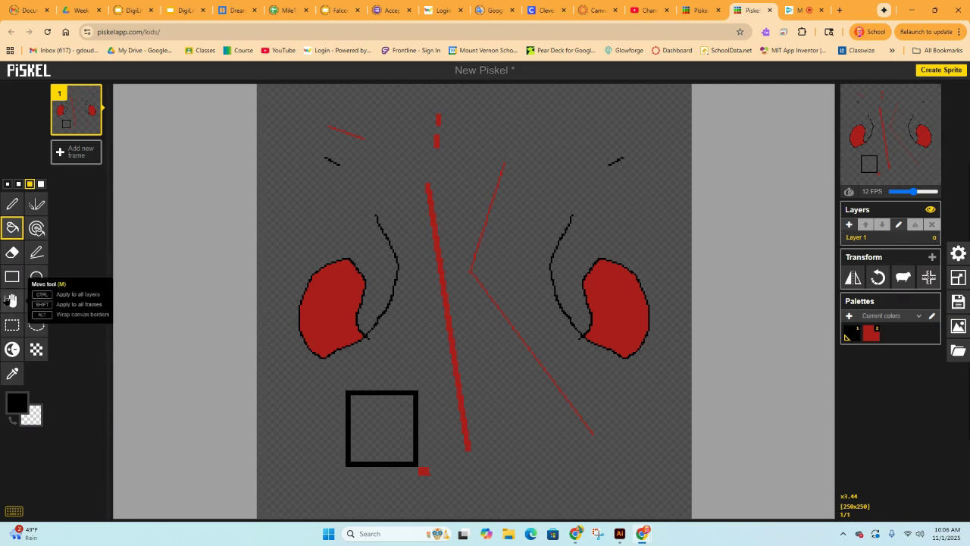
Shift the whole drawing slightly up and to the right with the Move tool.
left_click(12, 301)
mouse_move(416, 249)
left_mouse_down()
mouse_move(457, 253)
mouse_move(416, 266)
mouse_move(373, 253)
mouse_move(412, 278)
mouse_move(399, 271)
mouse_move(378, 290)
left_mouse_up()
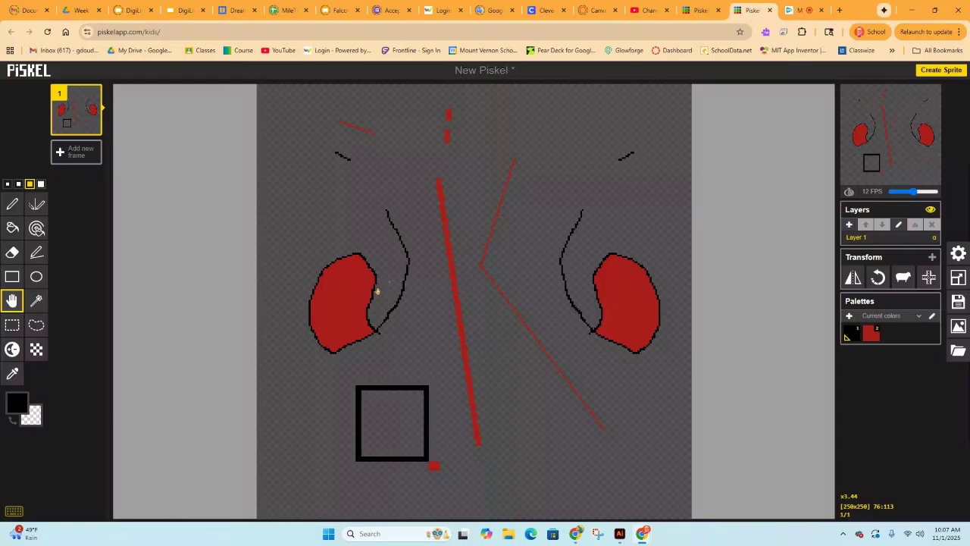
Select the black square with a rectangular selection and move it to the right, below the right mirrored shape.
left_click(12, 325)
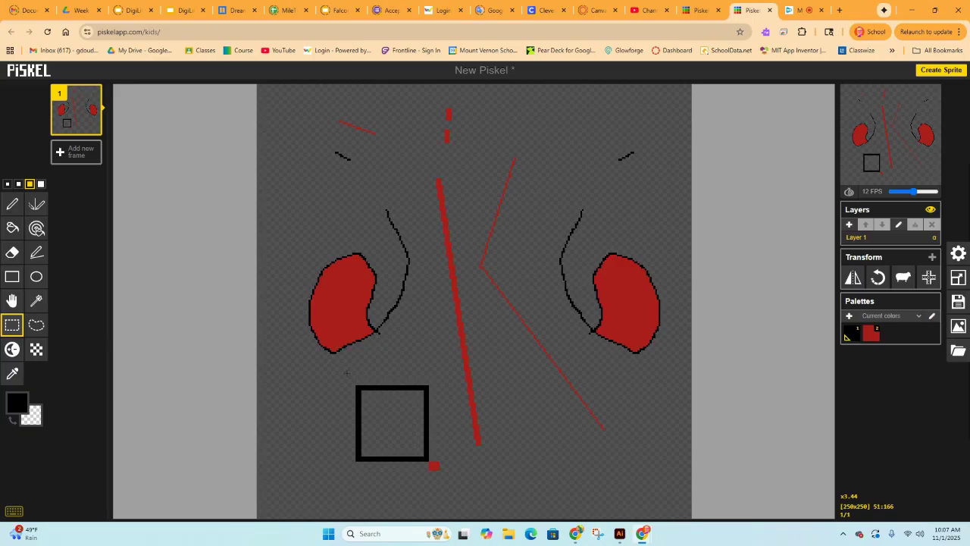
left_click_drag(347, 372, 417, 442)
left_click_drag(345, 377, 406, 438)
left_click_drag(350, 375, 443, 476)
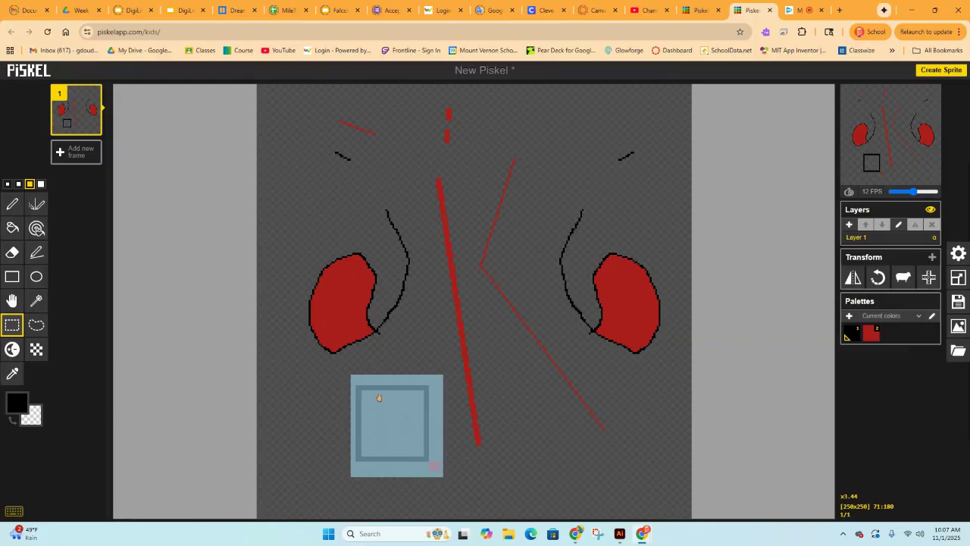
left_click_drag(375, 398, 533, 391)
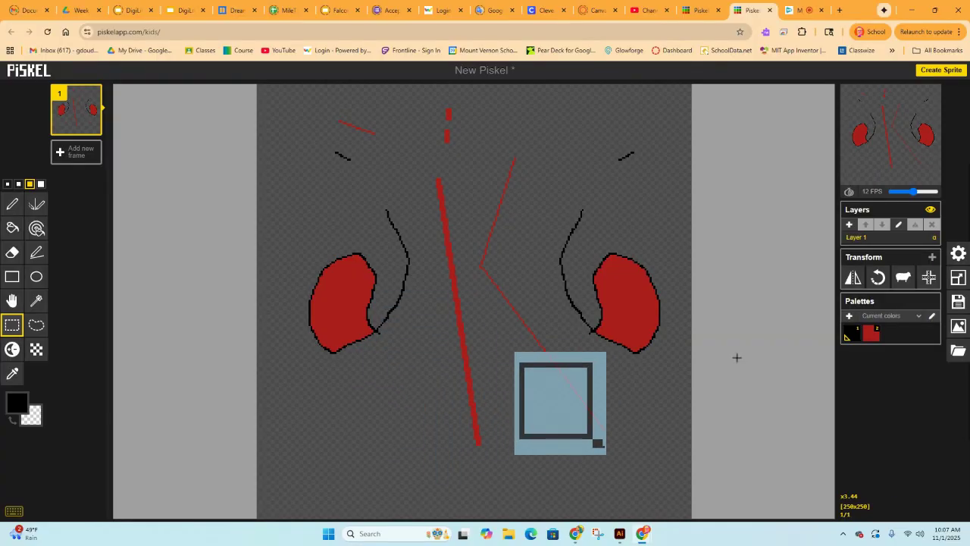
left_click(639, 426)
Lasso the left red shape with its curved line and move it slightly down and to the left.
left_click(36, 324)
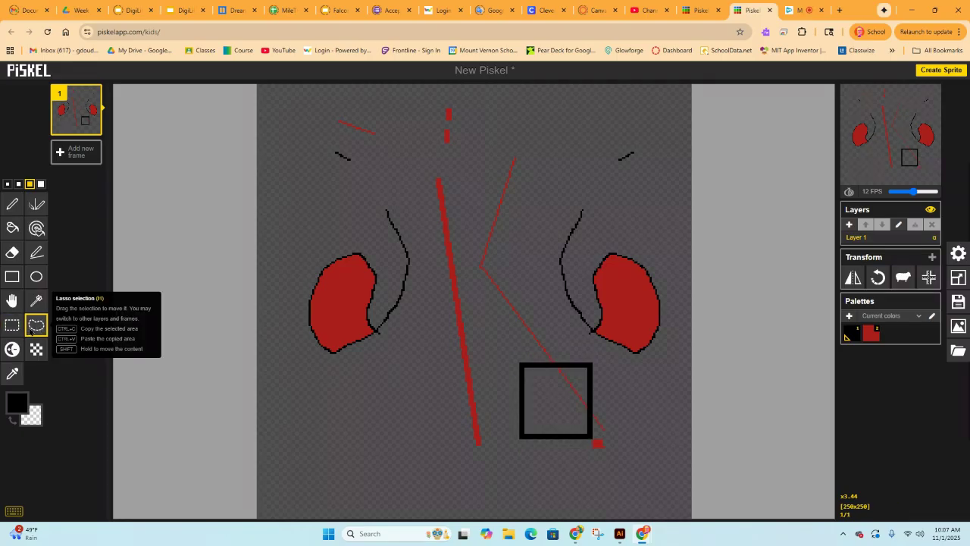
mouse_move(337, 242)
left_mouse_down()
mouse_move(374, 193)
mouse_move(400, 196)
mouse_move(425, 229)
mouse_move(407, 328)
mouse_move(373, 355)
mouse_move(312, 362)
mouse_move(313, 274)
mouse_move(338, 244)
left_mouse_up()
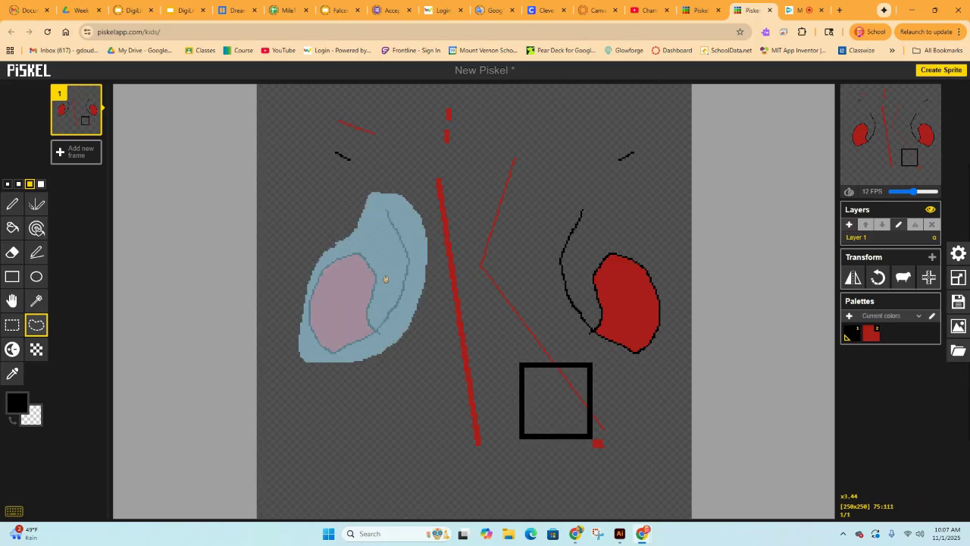
left_click_drag(386, 279, 380, 292)
left_click_drag(492, 282, 445, 369)
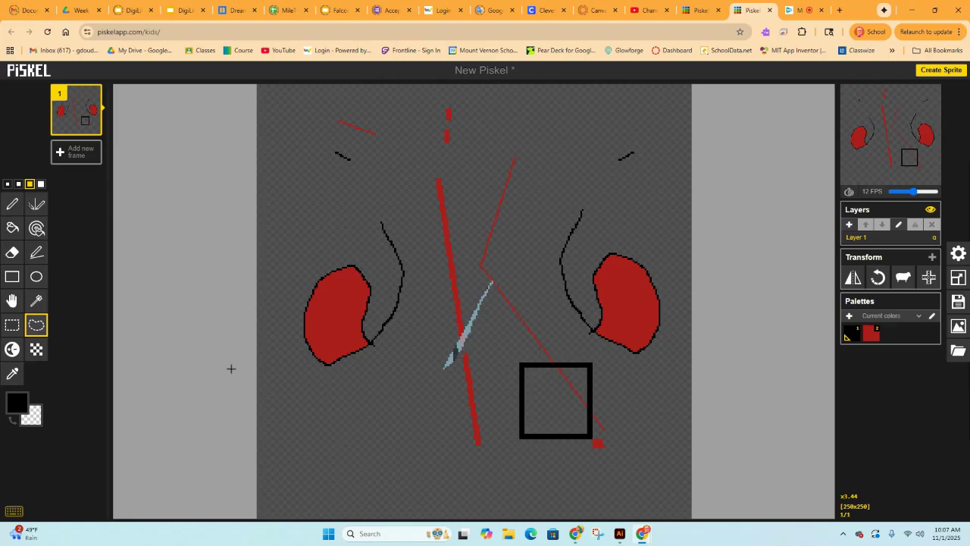
left_click(12, 372)
left_click(17, 402)
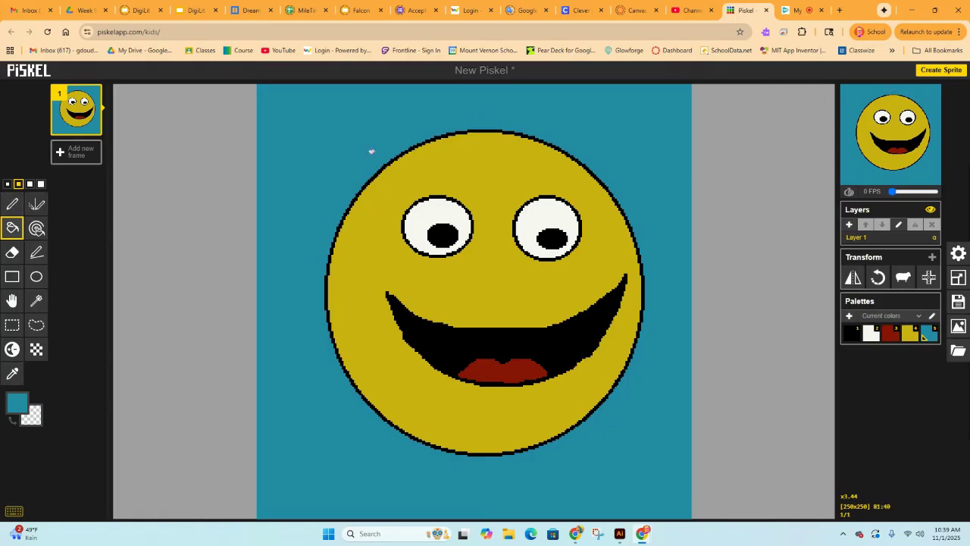
Add a blank second frame after the smiley face frame and delete it.
left_click(79, 155)
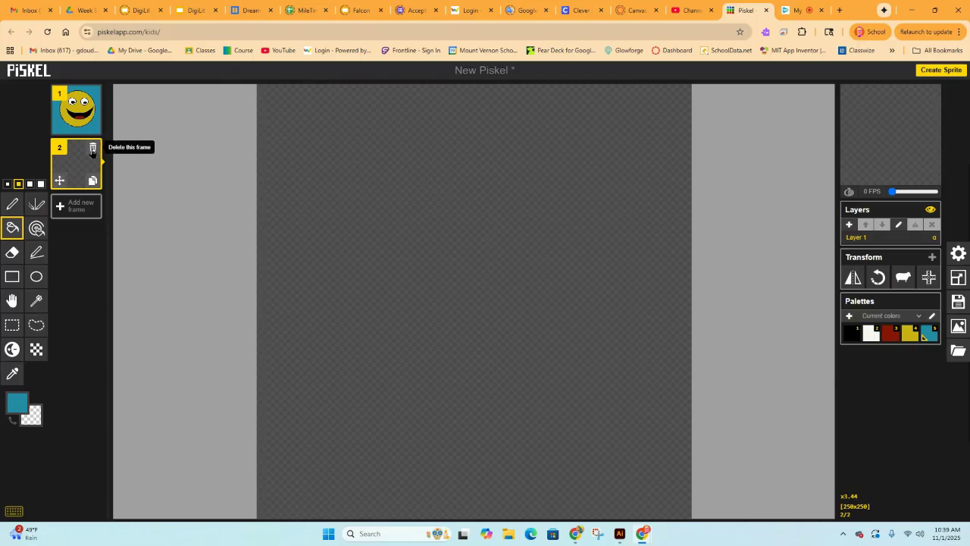
left_click(92, 148)
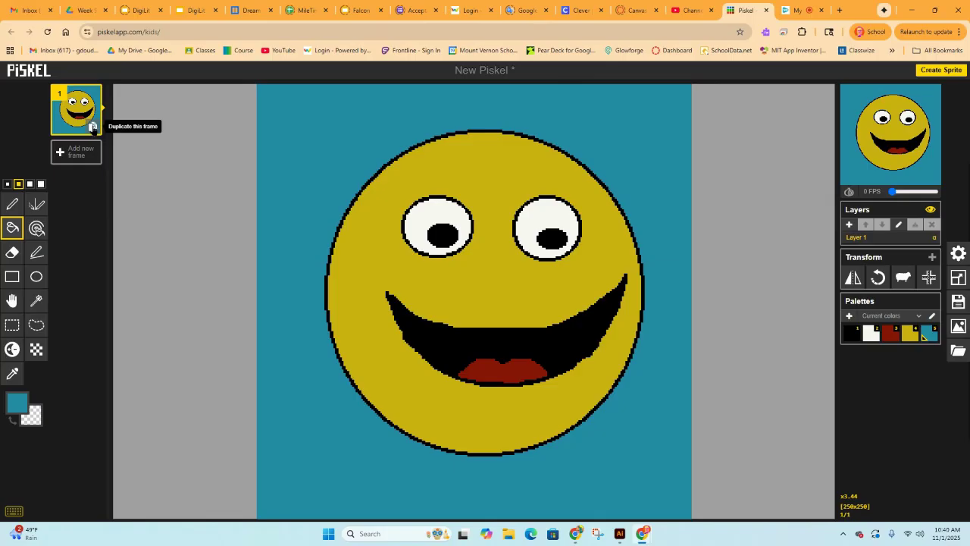
Duplicate the smiley face frame and set the animation preview speed to 10 FPS.
left_click(93, 127)
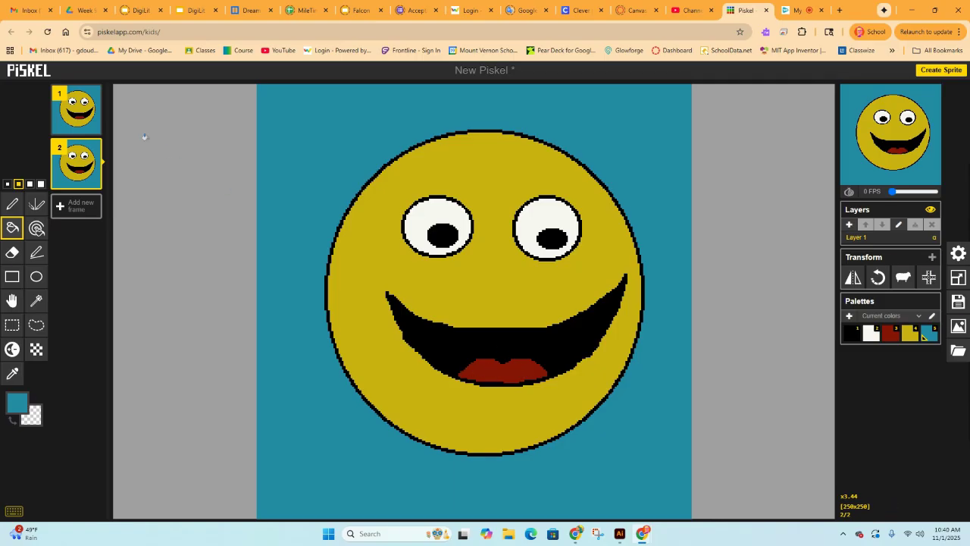
mouse_move(75, 130)
left_click_drag(894, 196, 907, 191)
mouse_move(884, 148)
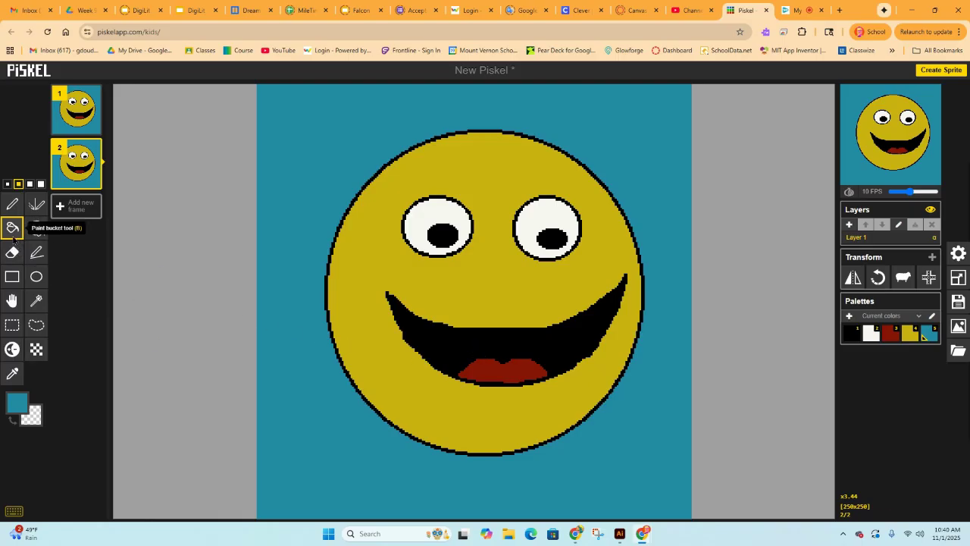
Fill both black pupils in the second frame with white and turn on onion skinning.
left_click(9, 409)
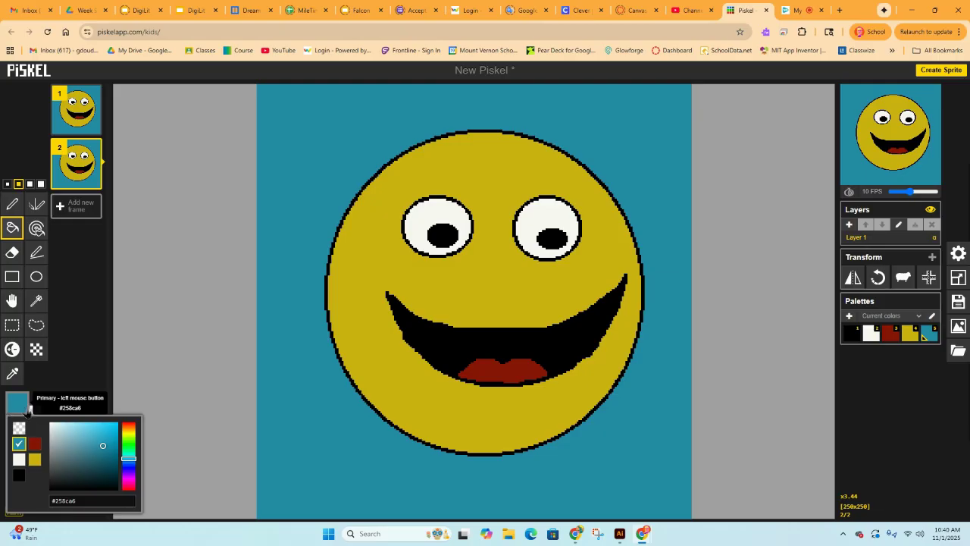
left_click(19, 459)
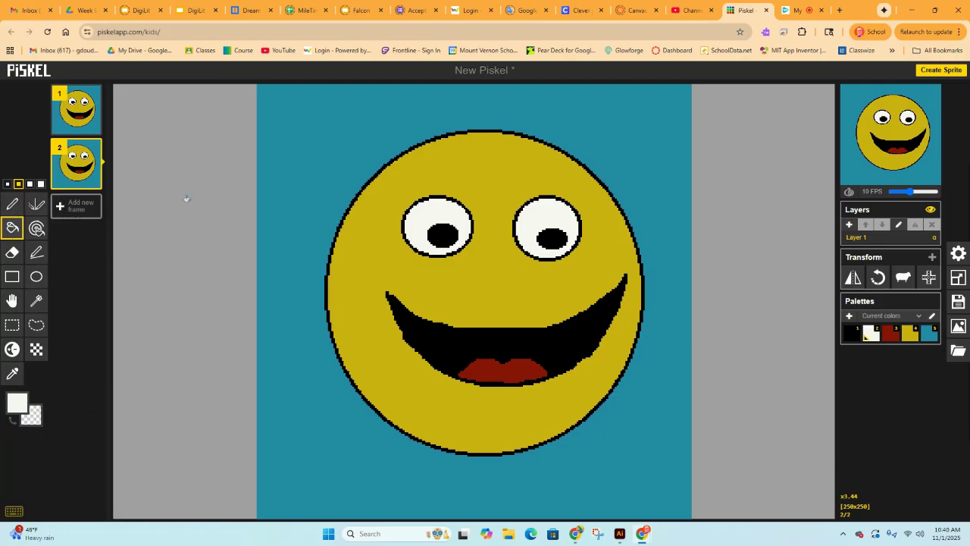
left_click(438, 228)
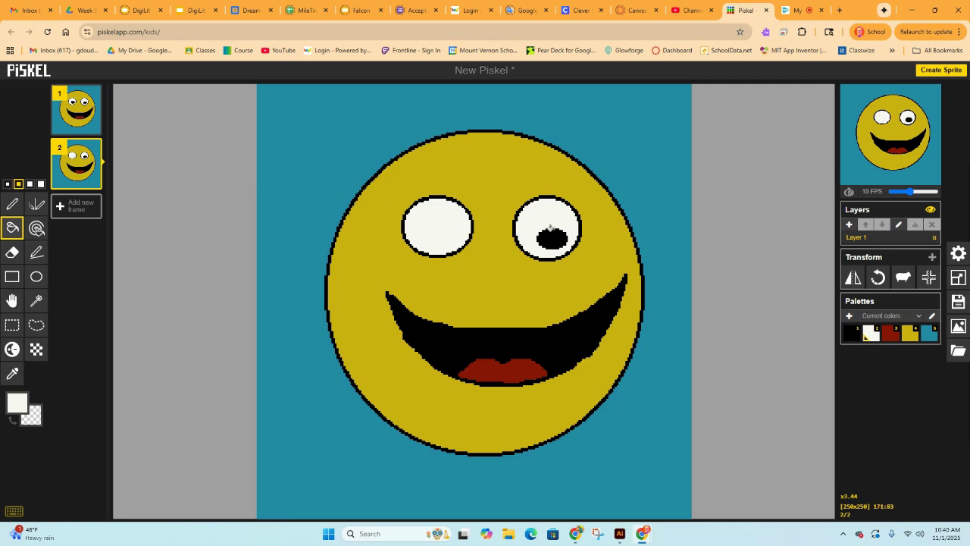
left_click(549, 232)
mouse_move(882, 131)
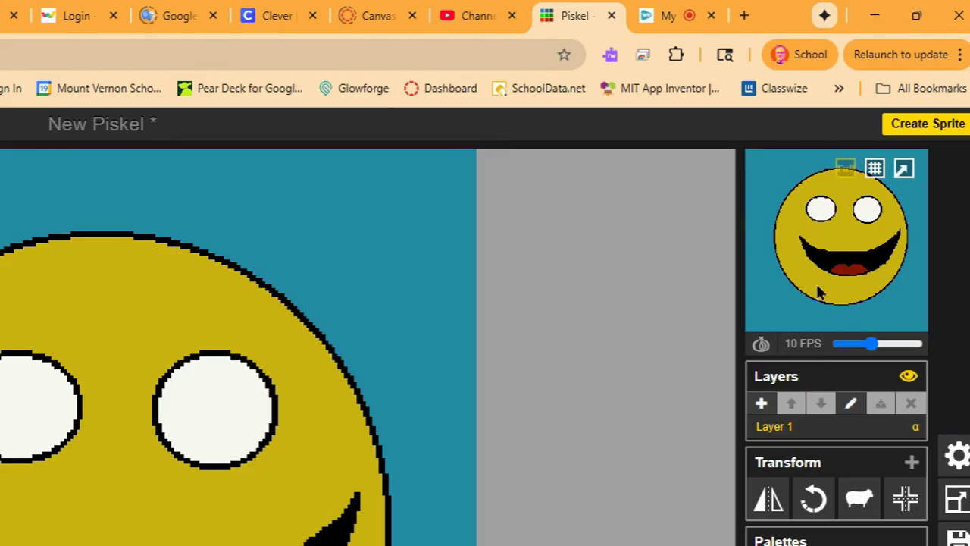
left_click(761, 347)
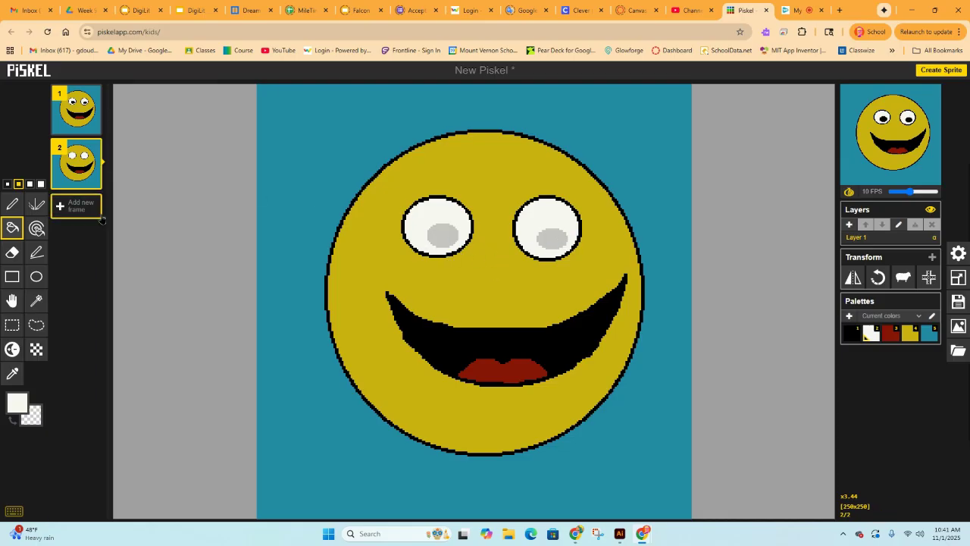
Draw a black circle pupil in each eye of the second frame, slightly left of the onion-skin pupils, and fill both black.
left_click(35, 277)
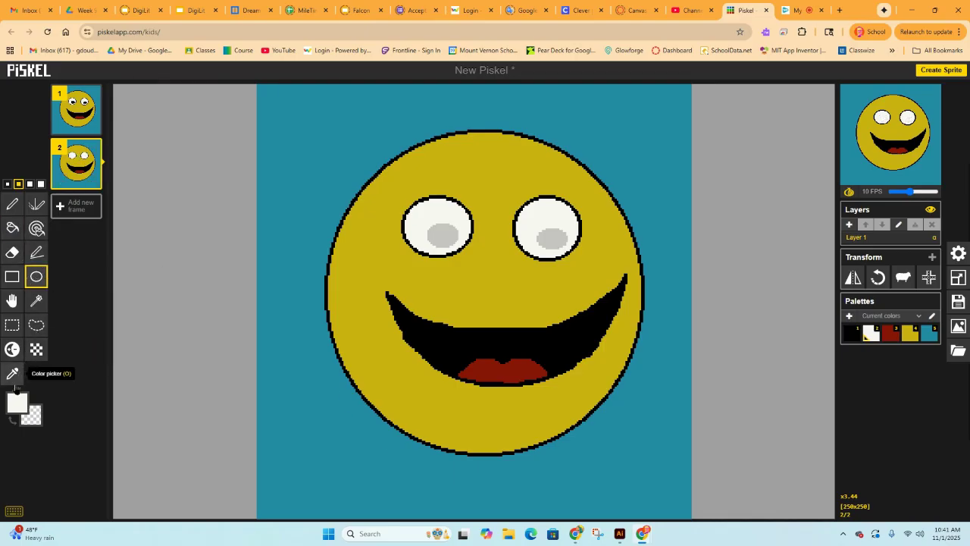
left_click(18, 400)
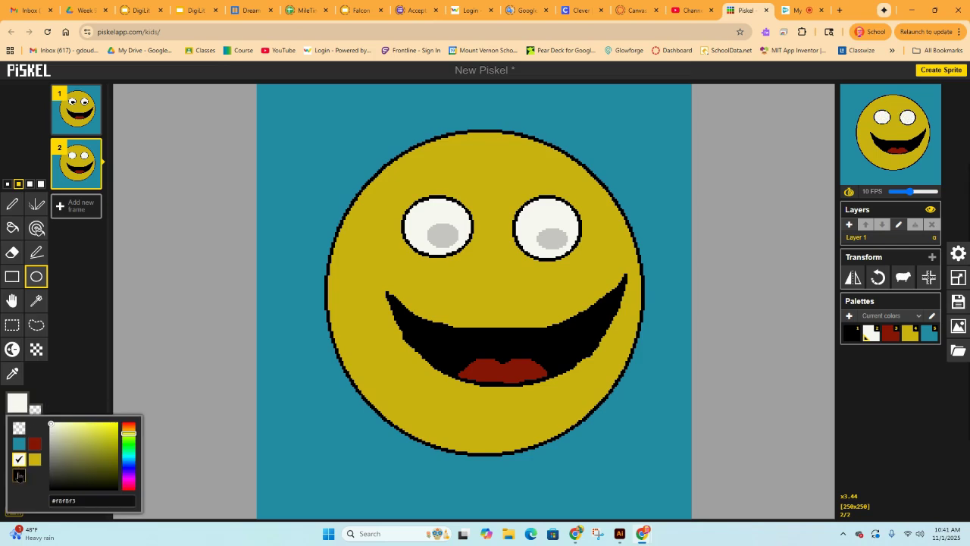
left_click(20, 476)
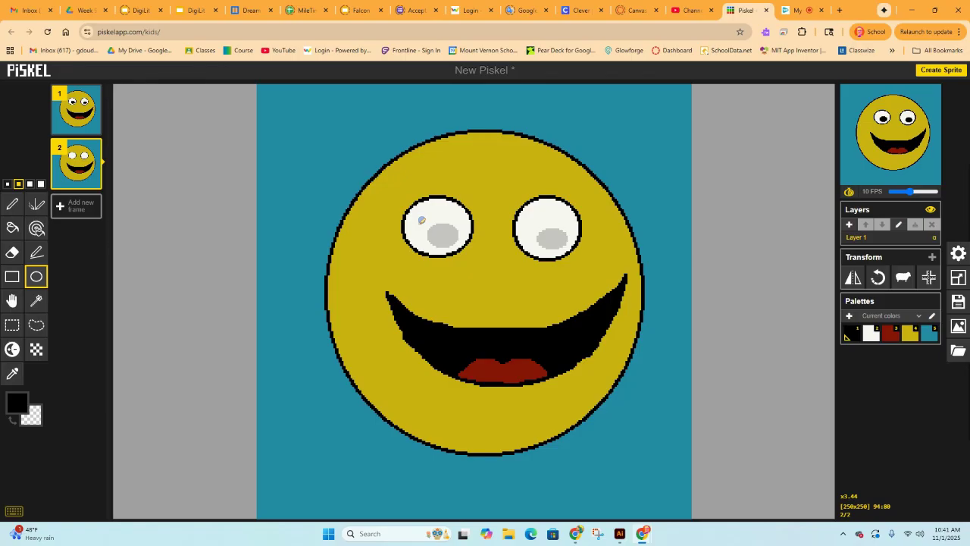
left_click_drag(422, 220, 449, 246)
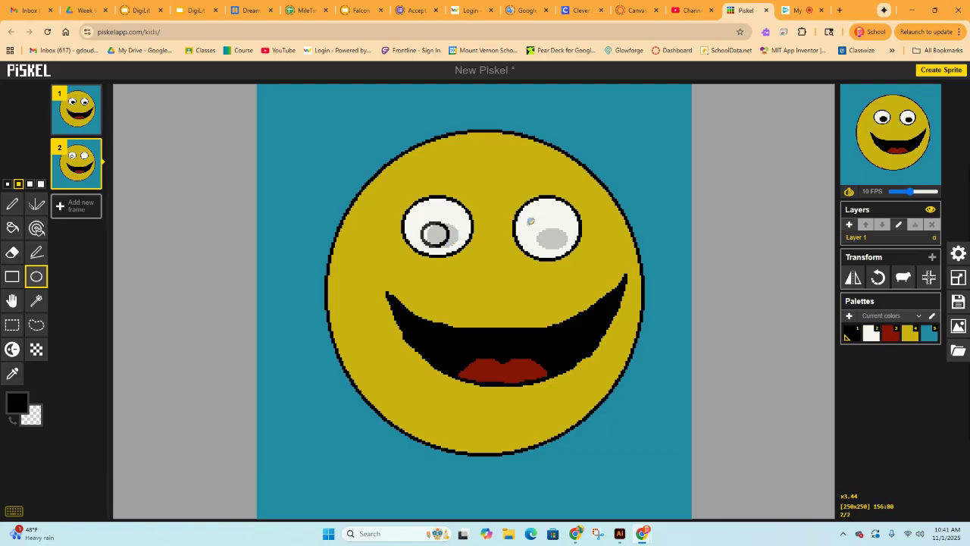
left_click_drag(529, 218, 553, 241)
left_click(13, 227)
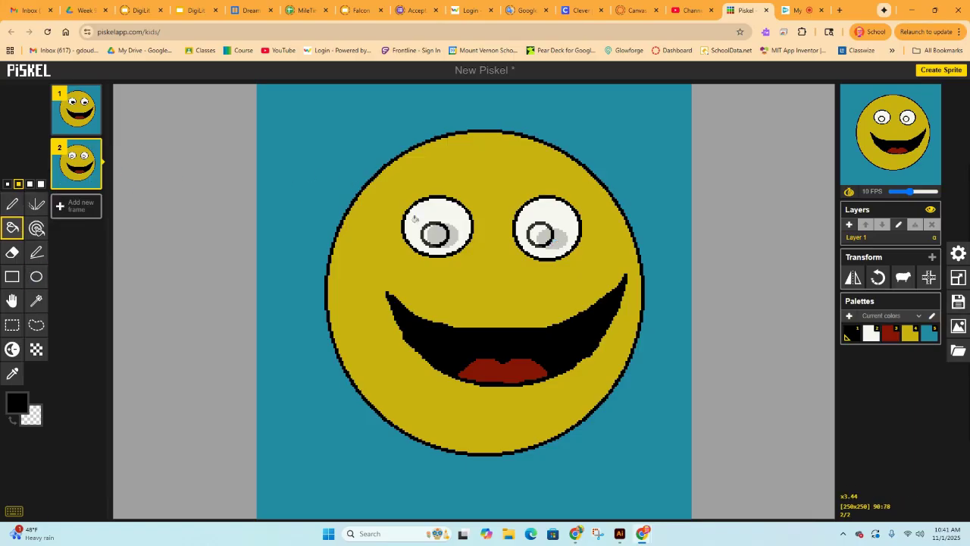
left_click(431, 229)
left_click(539, 229)
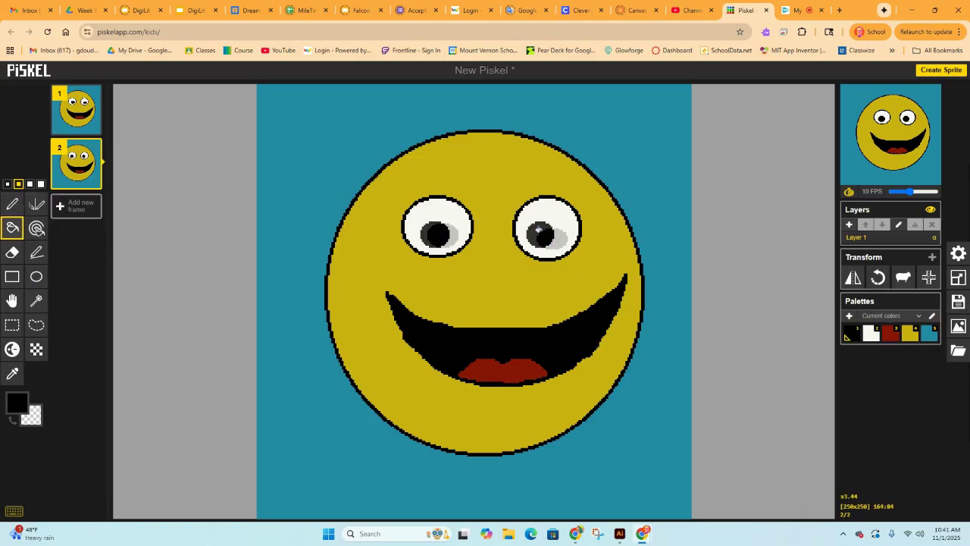
mouse_move(892, 130)
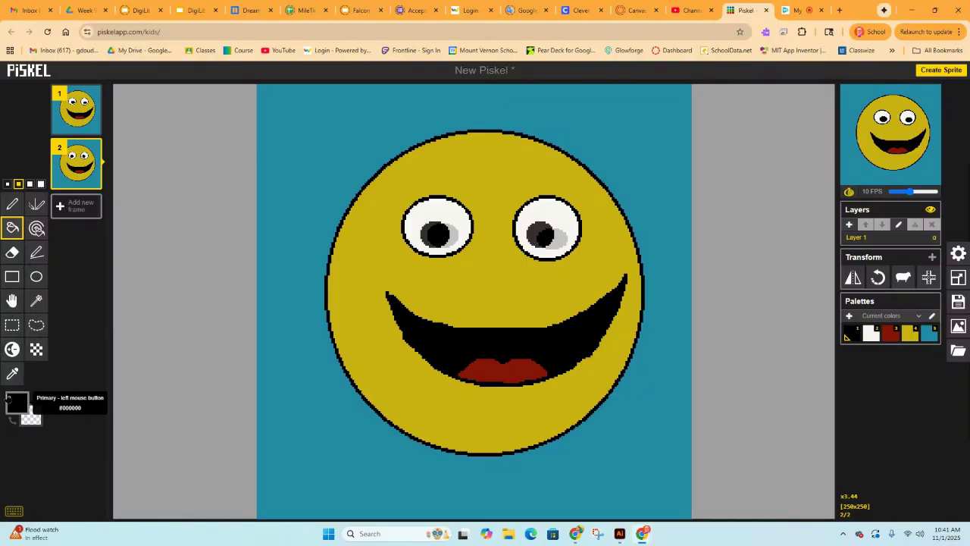
Extend the second frame's tongue slightly below the mouth with a dark red pen outline and fill it.
left_click(9, 398)
left_click(39, 447)
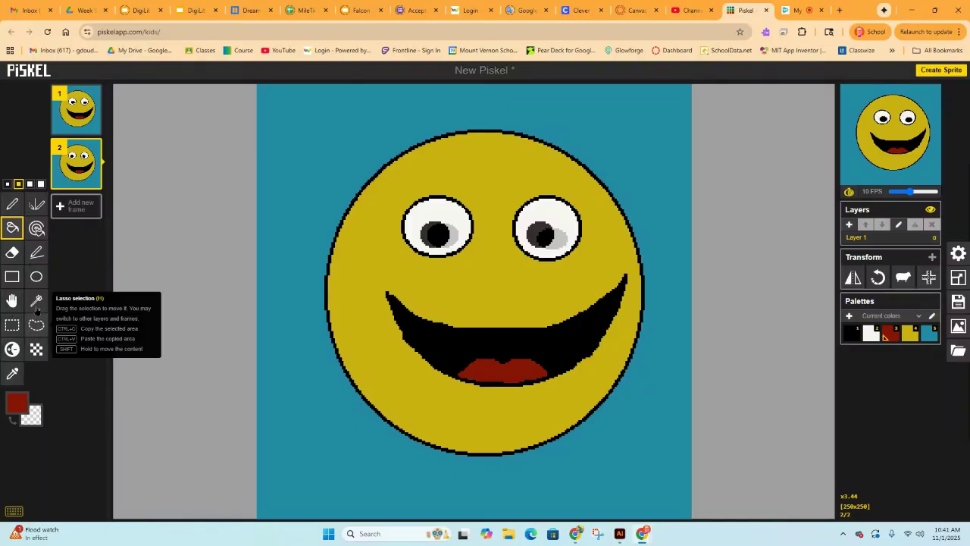
left_click(13, 203)
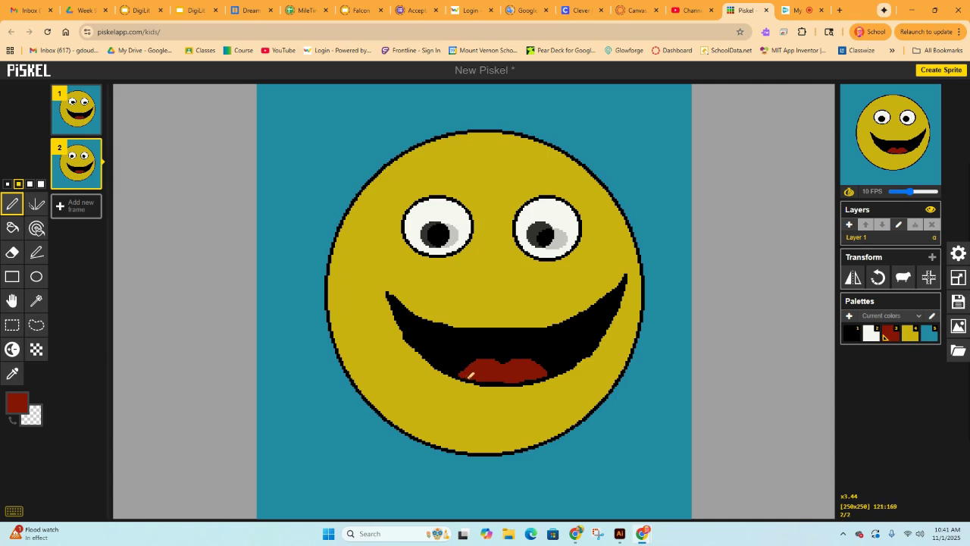
mouse_move(473, 379)
left_mouse_down()
mouse_move(511, 390)
mouse_move(539, 383)
left_mouse_up()
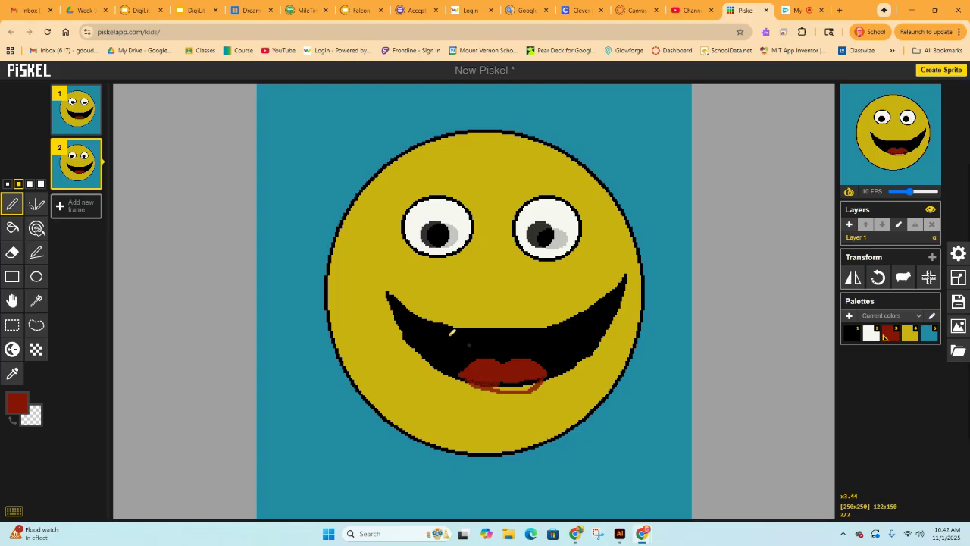
left_click(13, 227)
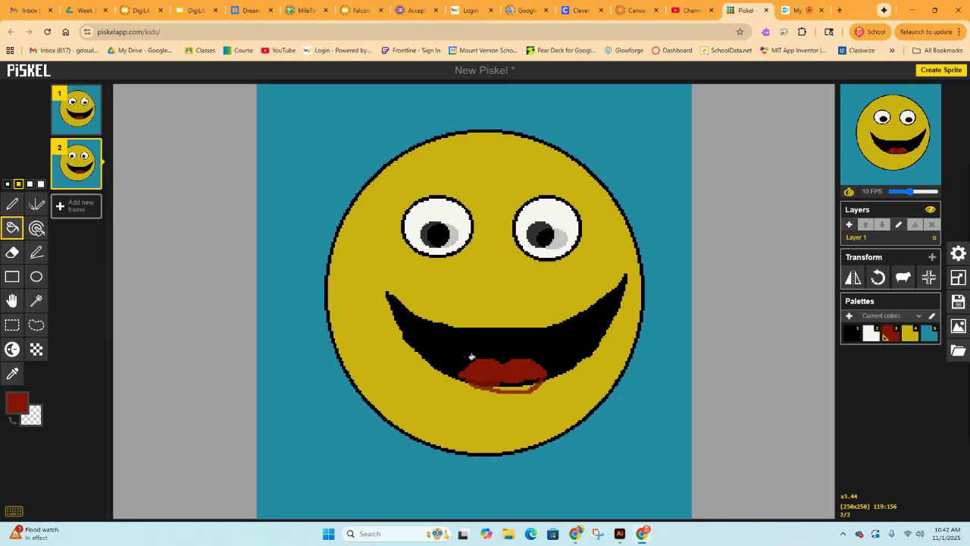
left_click(519, 384)
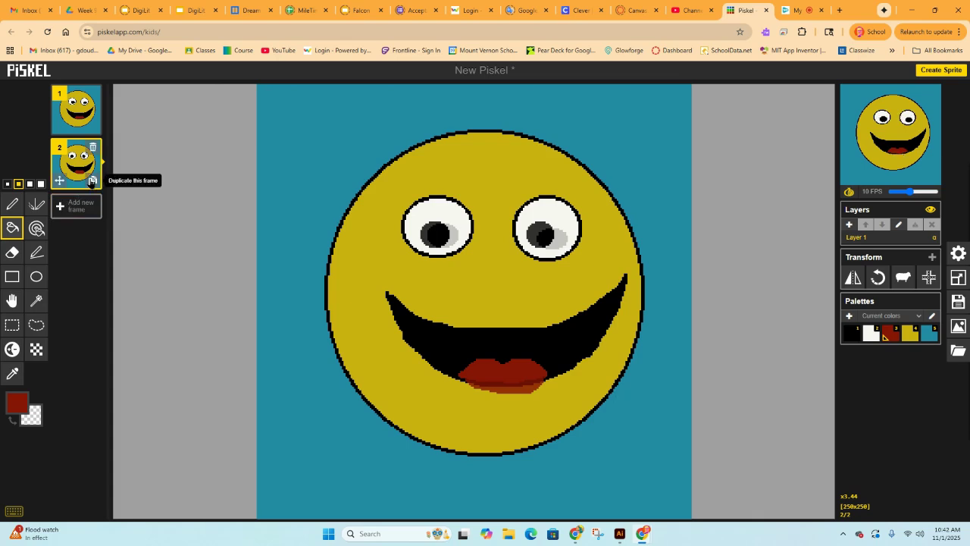
Duplicate the second frame and lengthen the copy's tongue downward with a dark red outline and fill.
left_click(92, 182)
key("p")
mouse_move(472, 382)
left_mouse_down()
mouse_move(494, 403)
mouse_move(532, 399)
mouse_move(546, 374)
left_mouse_up()
left_click(12, 227)
left_click(504, 394)
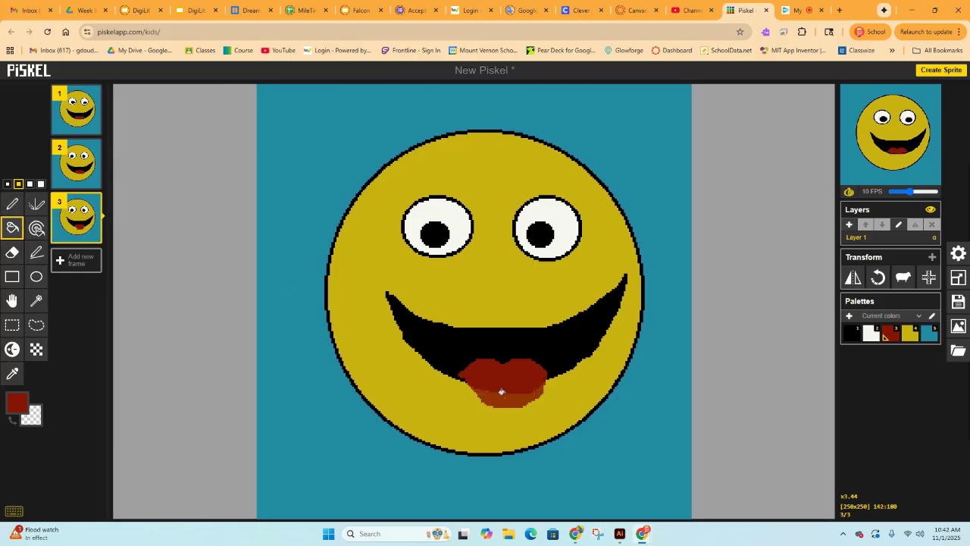
Paint the third frame's pupils white, then redraw them as filled black circles slightly higher and further left.
left_click(17, 401)
left_click(19, 459)
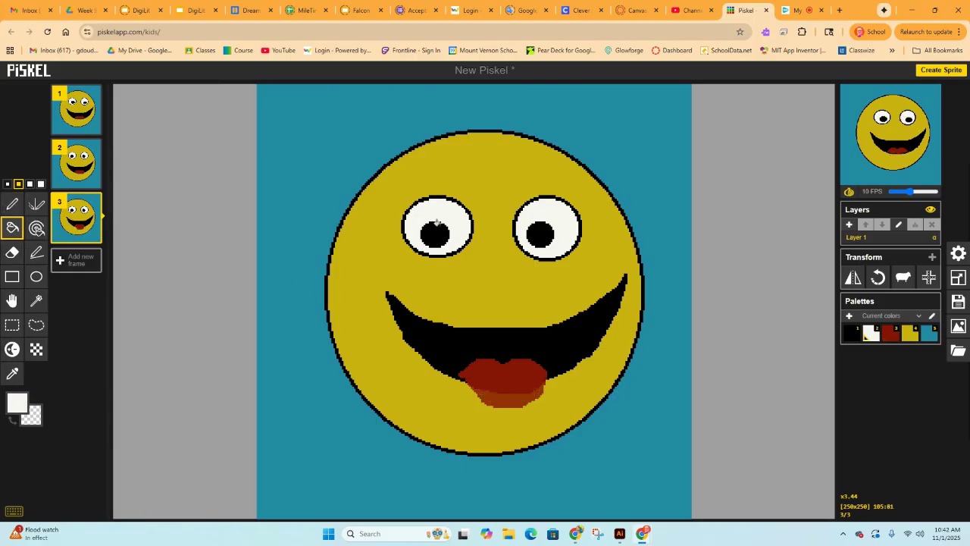
left_click(37, 277)
left_click(17, 402)
left_click(19, 474)
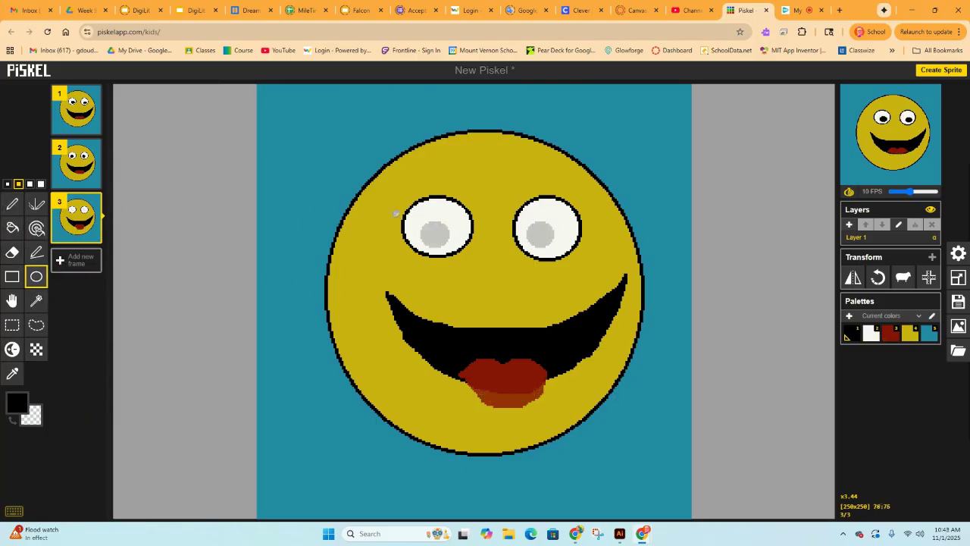
left_click_drag(419, 210, 443, 236)
left_click_drag(526, 216, 555, 236)
left_click(12, 228)
left_click(430, 225)
left_click(537, 225)
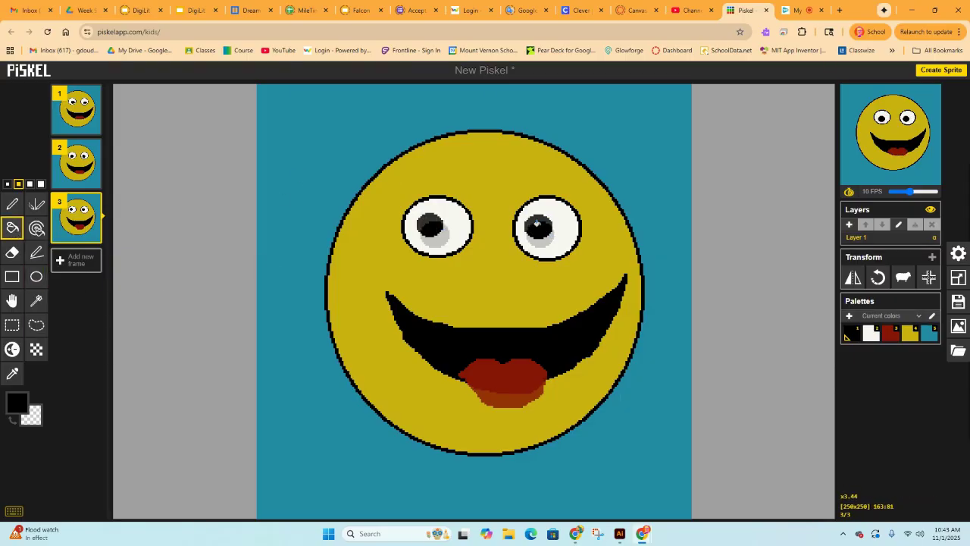
Duplicate the third frame and fill both pupils of the copy with white.
left_click(94, 237)
left_click(17, 402)
left_click(21, 463)
left_click(429, 225)
left_click(537, 225)
Draw filled black pupils about 14 x 15 px in the fourth frame's eyes, up and to the right of the onion-skin pupils.
left_click(36, 276)
left_click(17, 402)
left_click(18, 474)
left_click_drag(432, 205, 456, 230)
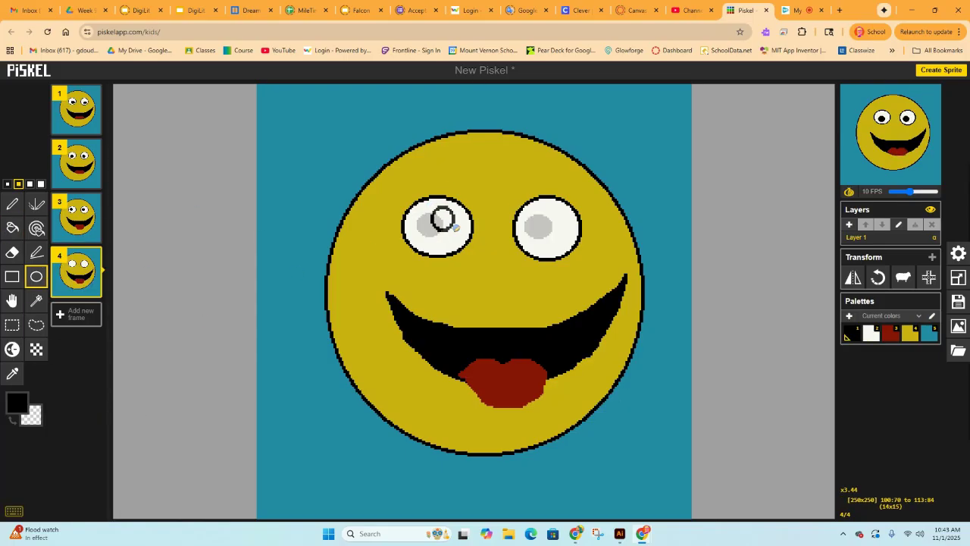
left_click_drag(537, 208, 564, 228)
left_click(12, 228)
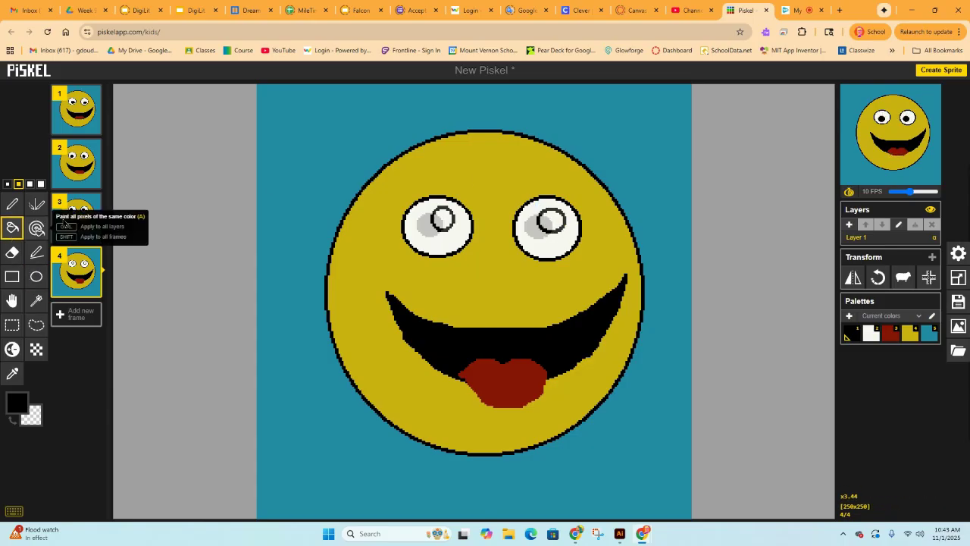
left_click(442, 219)
left_click(551, 221)
Lengthen the fourth frame's tongue further toward the chin with a dark red pen outline and fill it.
left_click(12, 203)
left_click(17, 402)
left_click(34, 447)
left_click_drag(489, 419, 535, 414)
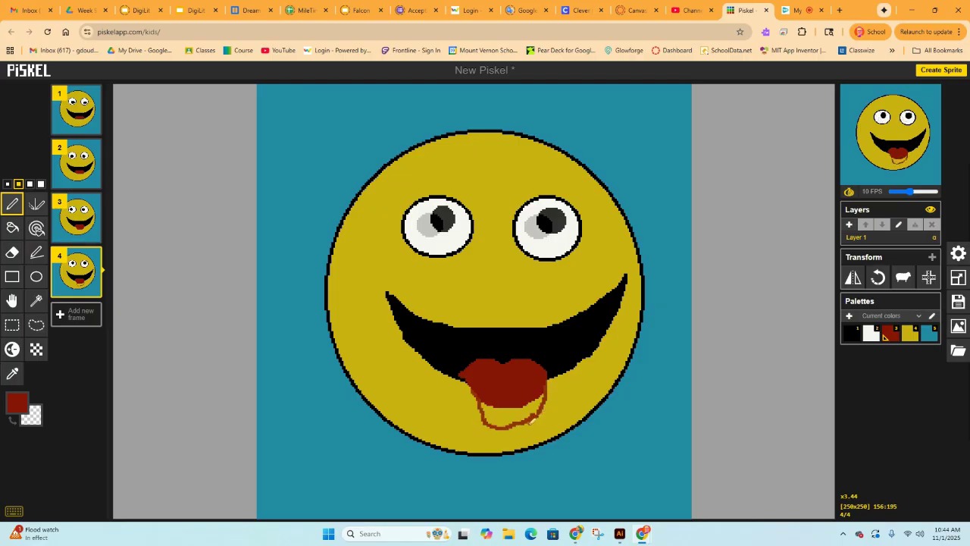
left_click(13, 227)
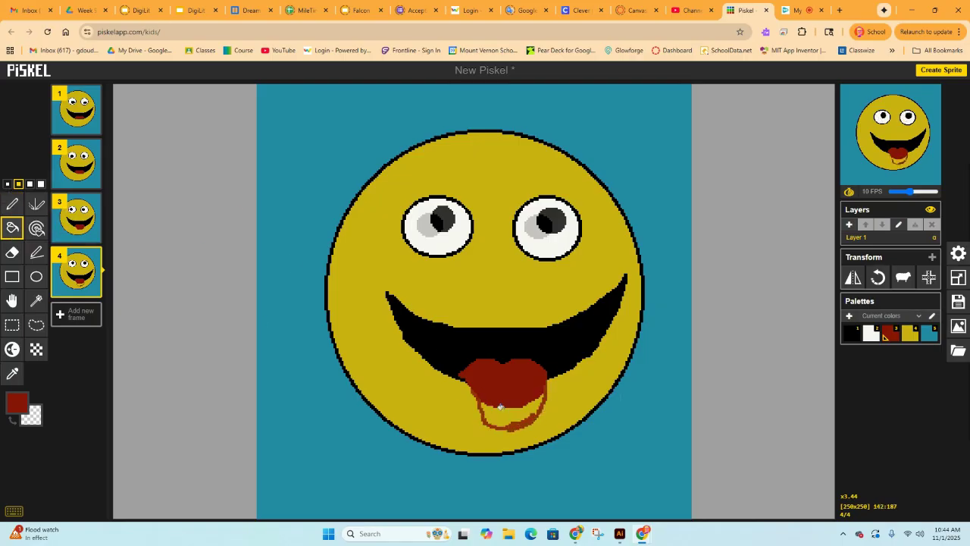
left_click(509, 415)
Open the animation preview in a separate window, move it over the canvas to watch it, and close it.
mouse_move(929, 107)
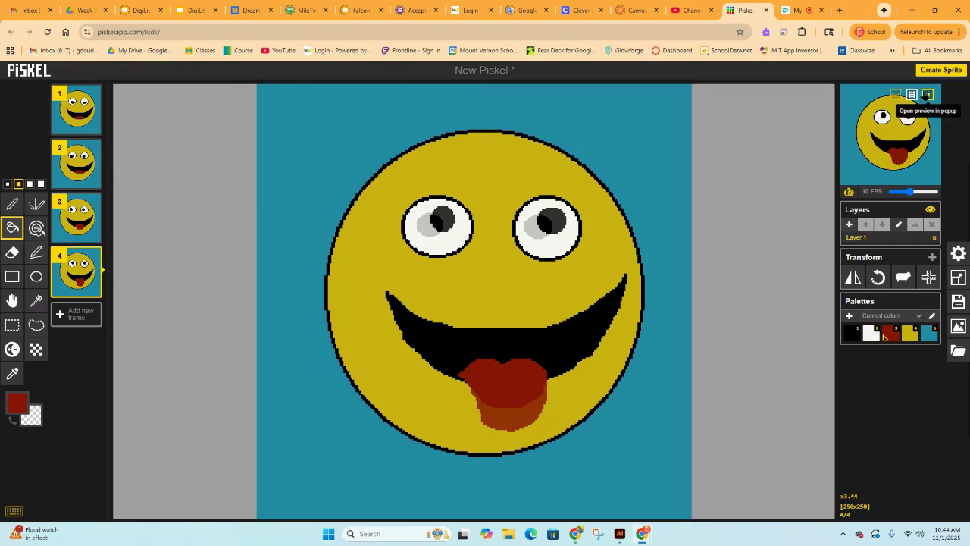
left_click(928, 95)
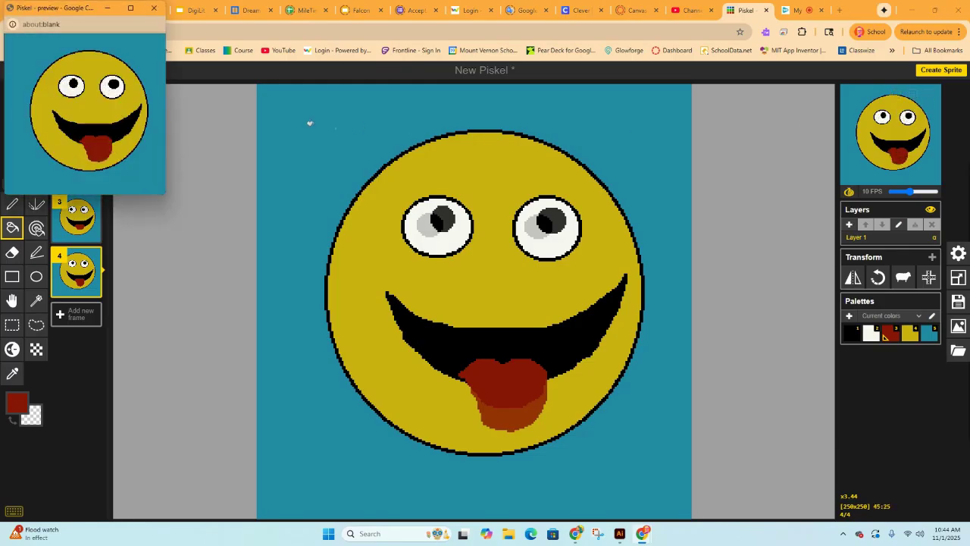
left_click_drag(85, 14, 382, 116)
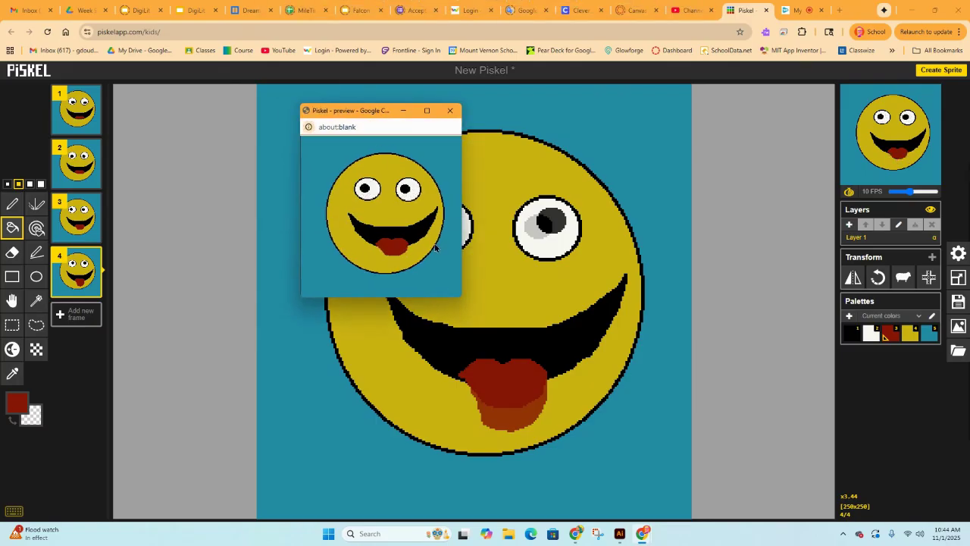
left_click(426, 111)
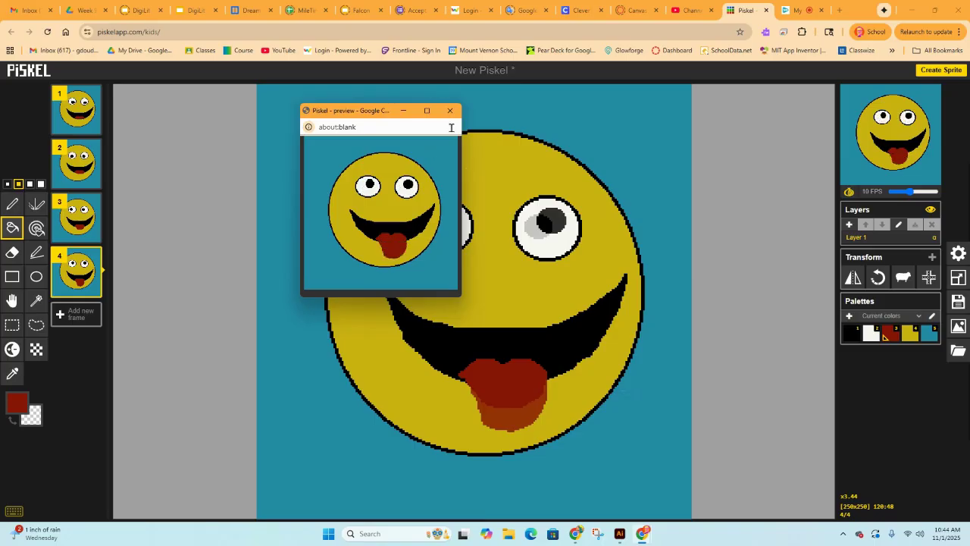
left_click(452, 110)
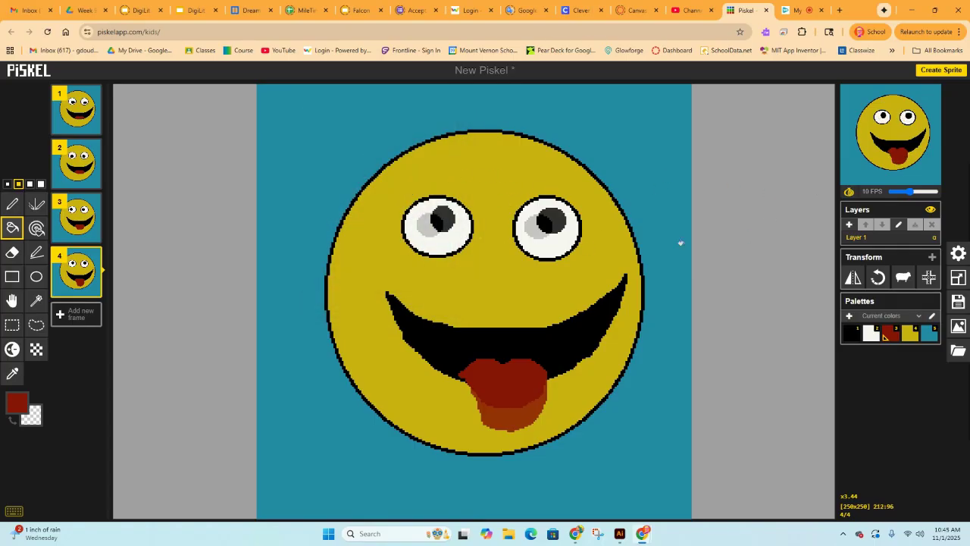
left_click(960, 302)
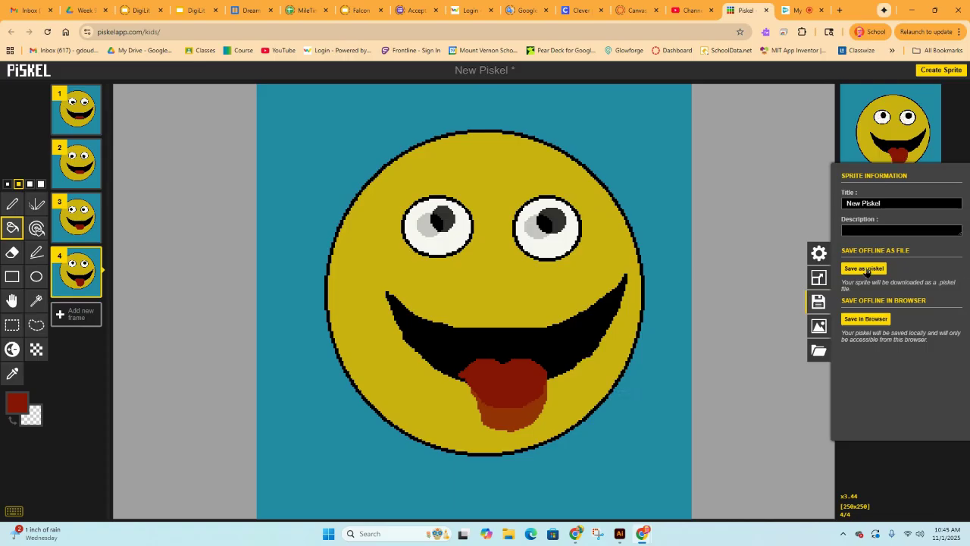
left_click_drag(887, 203, 828, 212)
left_click(823, 208)
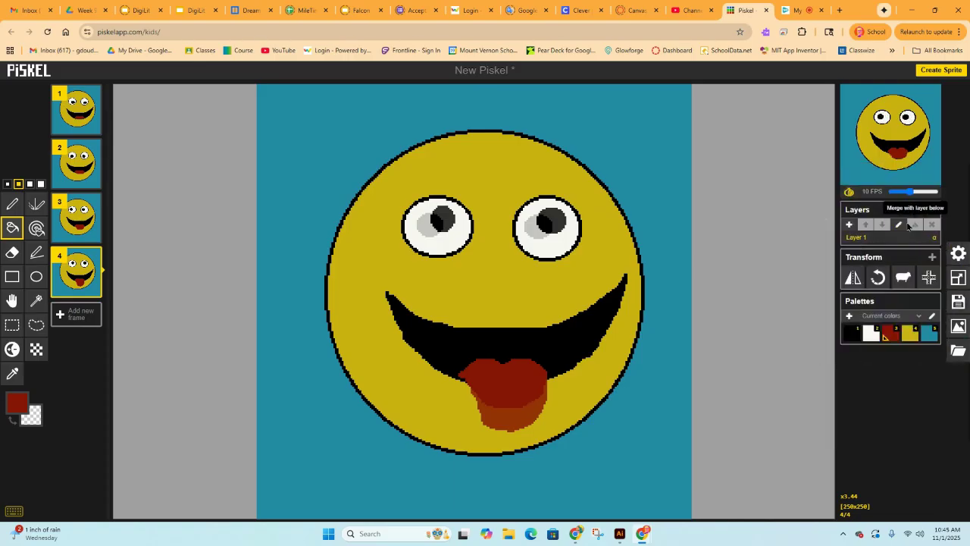
Title the sprite AnimatedGif and save it offline as a .piskel file.
left_click(965, 280)
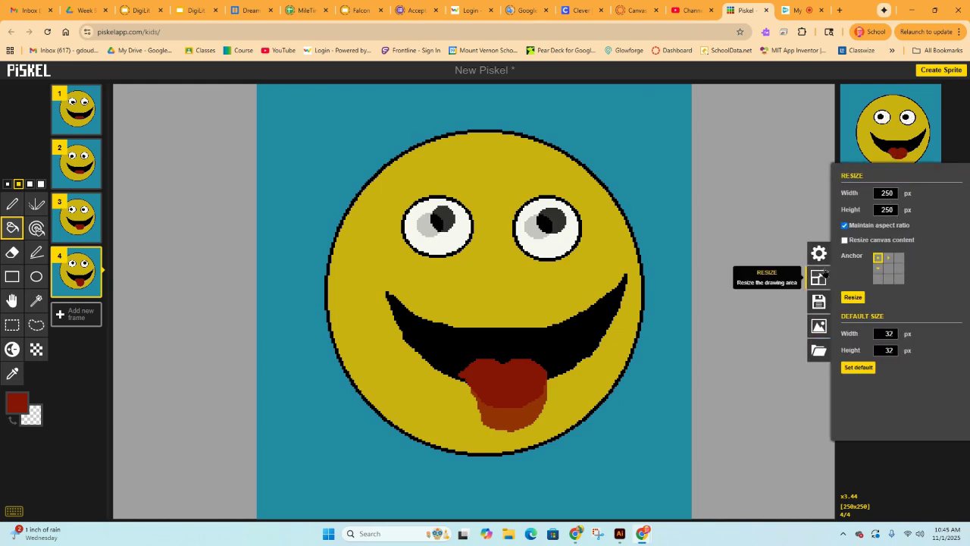
left_click(819, 302)
left_click_drag(893, 205, 866, 215)
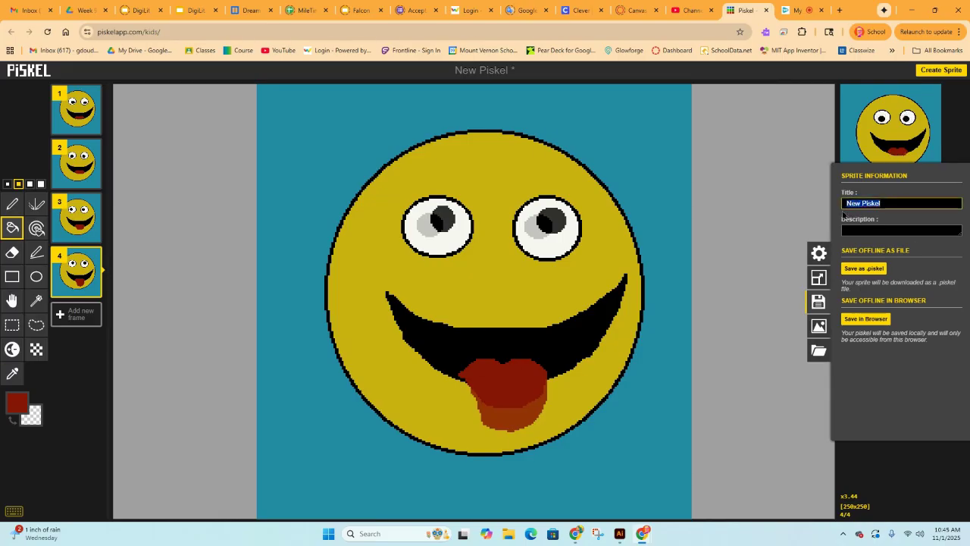
type("AnimatedGif")
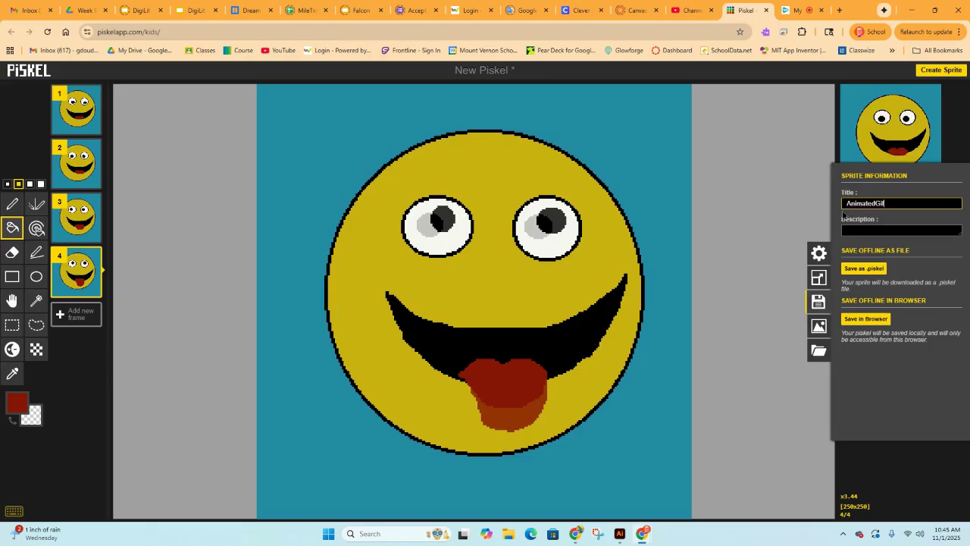
left_click(860, 269)
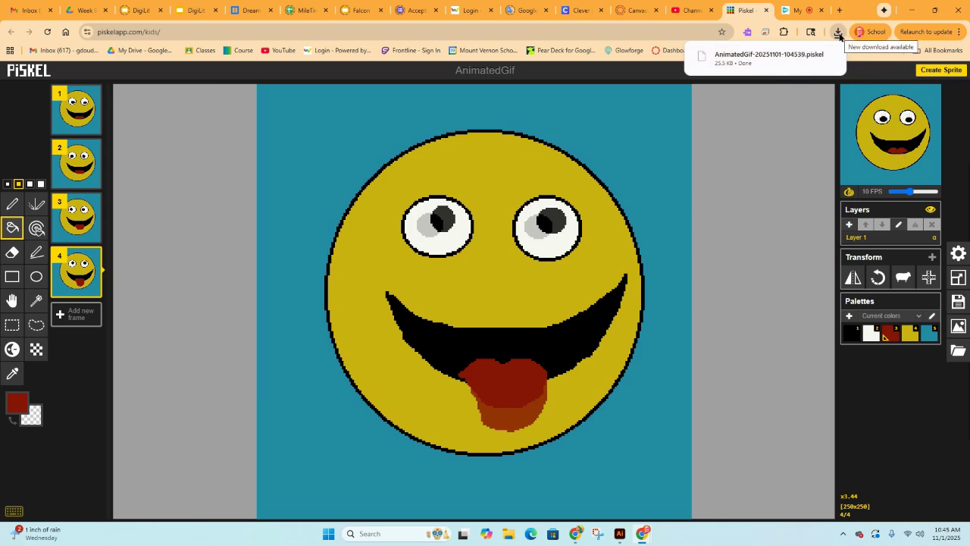
Export the sprite as a repeatedly looping animated GIF at 1.0x scale, 250 x 250 resolution, and download it.
left_click(956, 327)
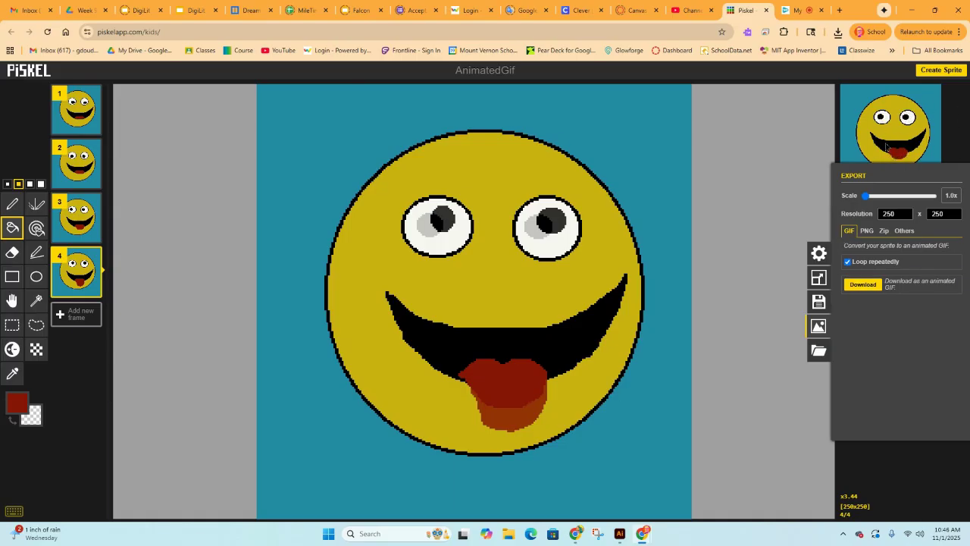
left_click(863, 285)
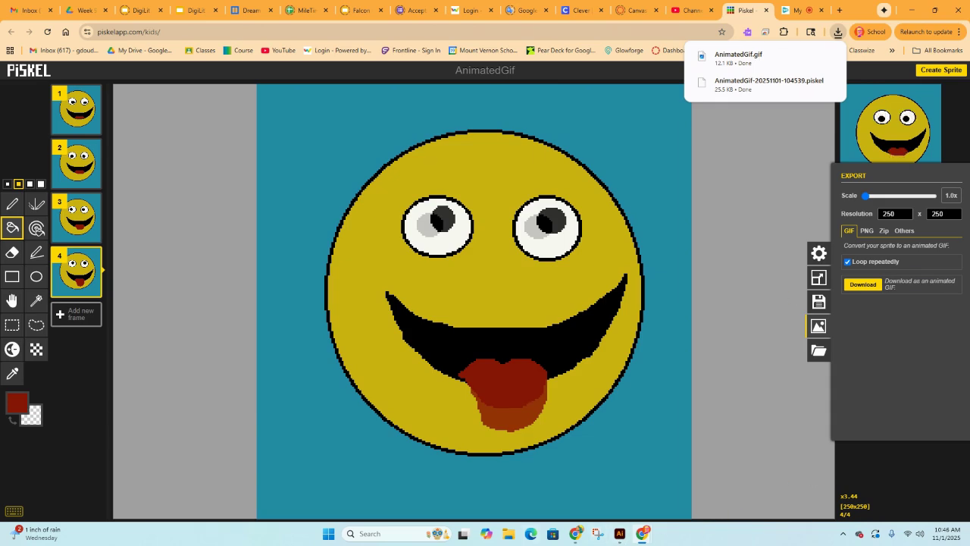
mouse_move(648, 536)
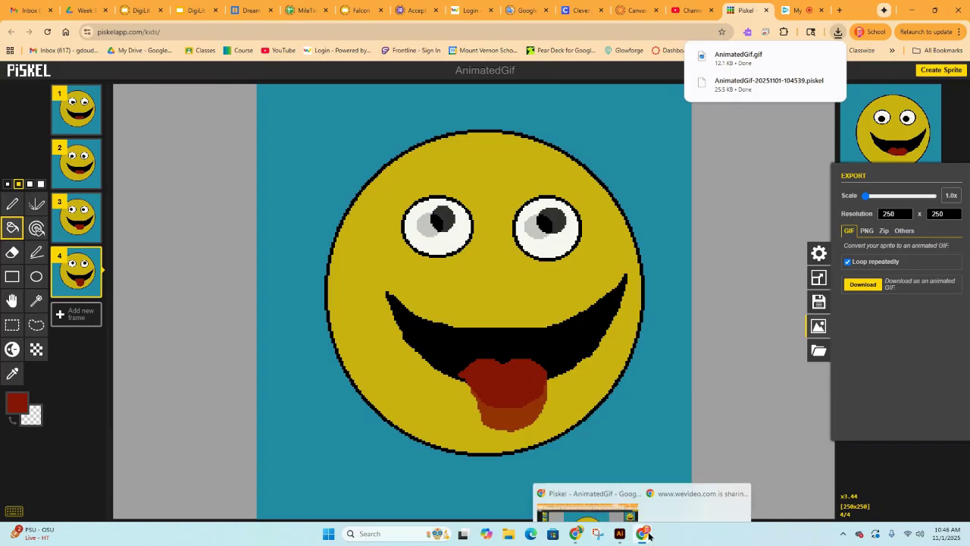